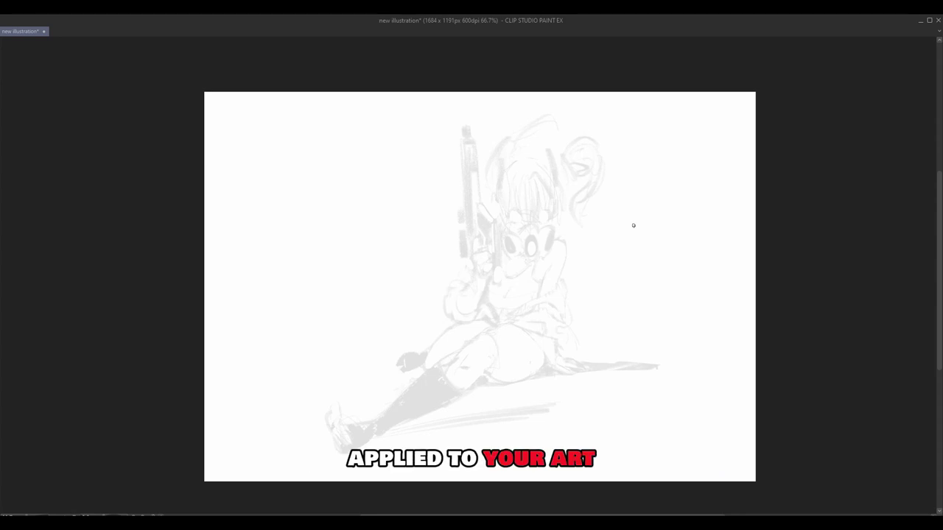
Ink the head outline and the combed hair strands on both sides of the fringe over the sketch.
{"action": "scroll", "coordinate": [632, 225], "scroll_direction": "up", "scroll_amount": 2}
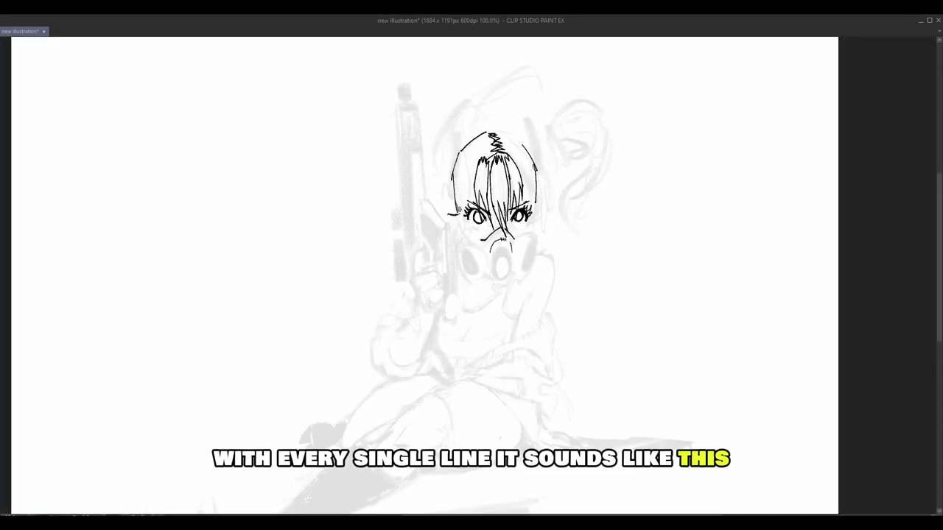
{"action": "left_click_drag", "start_coordinate": [464, 164], "coordinate": [454, 209]}
{"action": "mouse_move", "coordinate": [487, 147]}
{"action": "left_mouse_down"}
{"action": "mouse_move", "coordinate": [463, 168]}
{"action": "mouse_move", "coordinate": [531, 167]}
{"action": "left_mouse_up"}
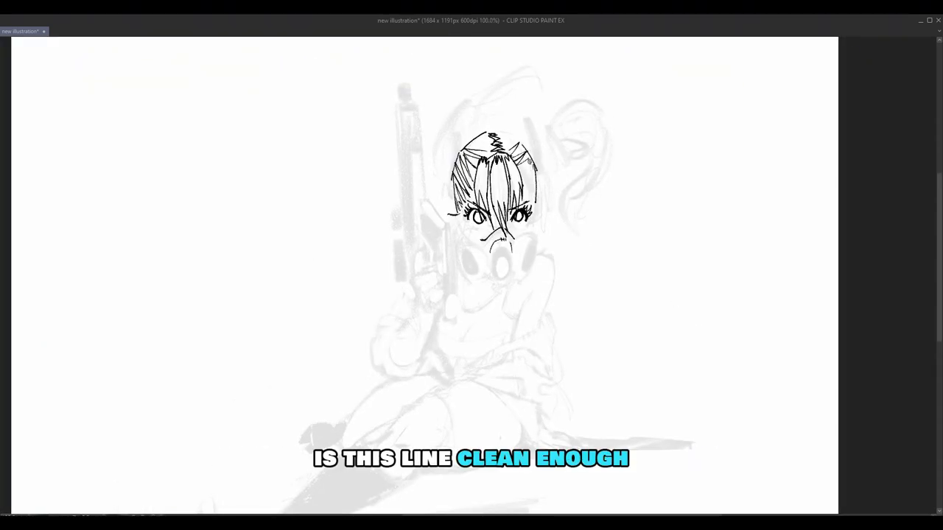
{"action": "left_click_drag", "start_coordinate": [453, 147], "coordinate": [457, 171]}
{"action": "left_click_drag", "start_coordinate": [535, 149], "coordinate": [529, 172]}
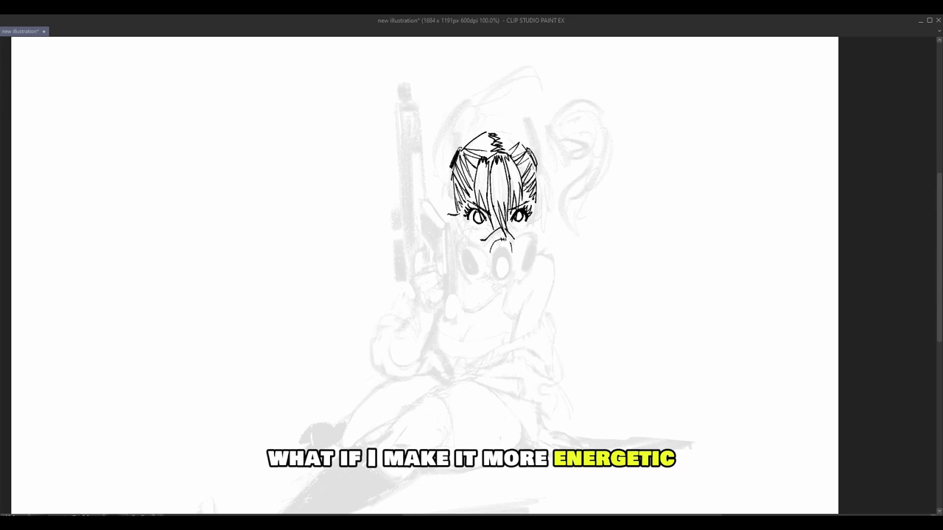
Ink the two curling pigtails above the hair ties, undoing and redrawing strokes to refine their curves.
{"action": "left_click_drag", "start_coordinate": [465, 119], "coordinate": [495, 60]}
{"action": "mouse_move", "coordinate": [497, 125]}
{"action": "left_mouse_down"}
{"action": "mouse_move", "coordinate": [528, 148]}
{"action": "mouse_move", "coordinate": [589, 107]}
{"action": "mouse_move", "coordinate": [582, 226]}
{"action": "left_mouse_up"}
{"action": "key", "text": "ctrl+z"}
{"action": "key", "text": "ctrl+z"}
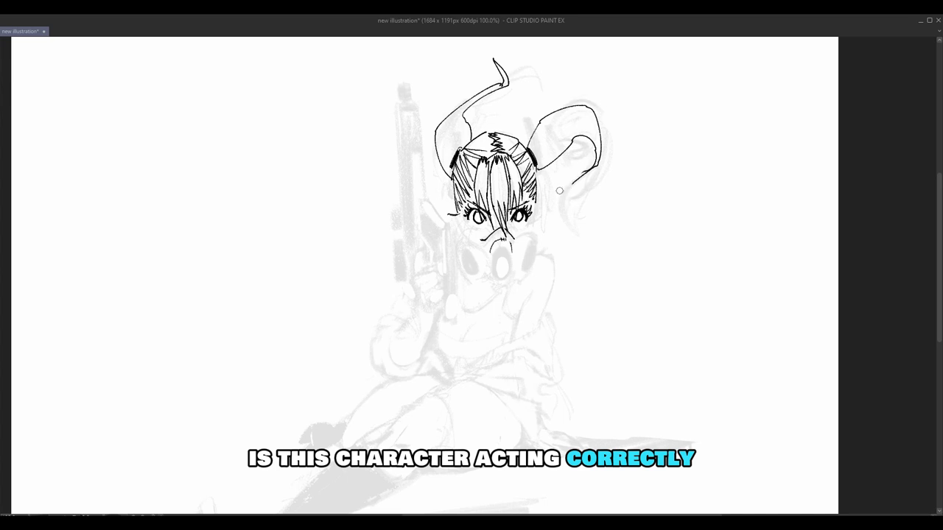
{"action": "left_click_drag", "start_coordinate": [586, 179], "coordinate": [598, 131]}
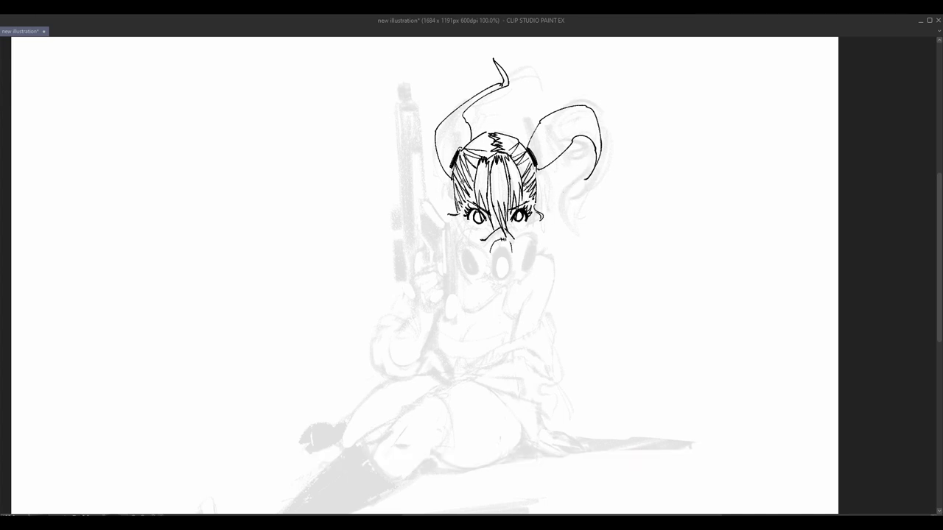
Ink the gas mask's central valve with its nose piece and outline the two side filters.
{"action": "mouse_move", "coordinate": [501, 249]}
{"action": "left_mouse_down"}
{"action": "mouse_move", "coordinate": [503, 262]}
{"action": "mouse_move", "coordinate": [489, 271]}
{"action": "left_mouse_up"}
{"action": "mouse_move", "coordinate": [515, 234]}
{"action": "left_mouse_down"}
{"action": "mouse_move", "coordinate": [518, 277]}
{"action": "mouse_move", "coordinate": [483, 236]}
{"action": "mouse_move", "coordinate": [463, 235]}
{"action": "mouse_move", "coordinate": [488, 281]}
{"action": "left_mouse_up"}
{"action": "mouse_move", "coordinate": [479, 233]}
{"action": "left_mouse_down"}
{"action": "mouse_move", "coordinate": [458, 281]}
{"action": "mouse_move", "coordinate": [478, 281]}
{"action": "left_mouse_up"}
{"action": "left_click_drag", "start_coordinate": [534, 236], "coordinate": [525, 272]}
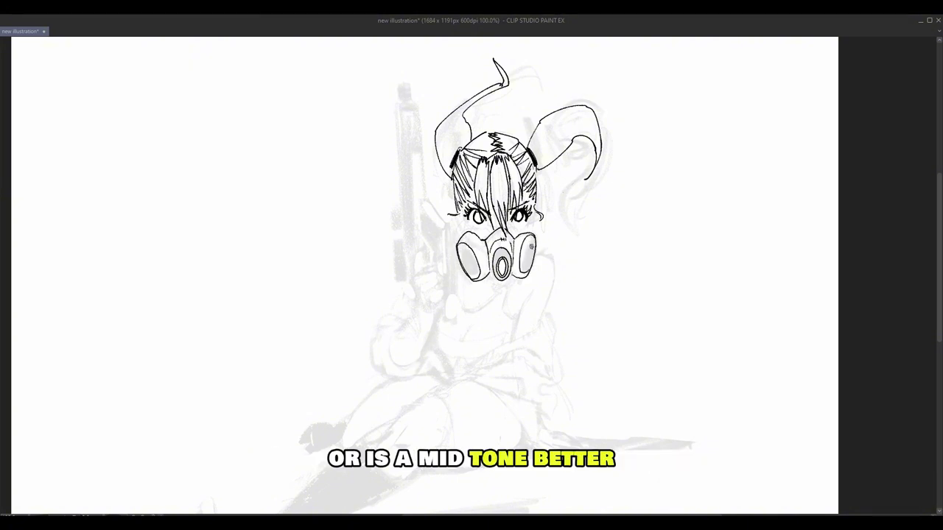
Undo the side filter outlines and redraw both gas mask filters as rounded canisters with visible side rims.
{"action": "key", "text": "ctrl+z"}
{"action": "key", "text": "ctrl+z"}
{"action": "key", "text": "ctrl+z"}
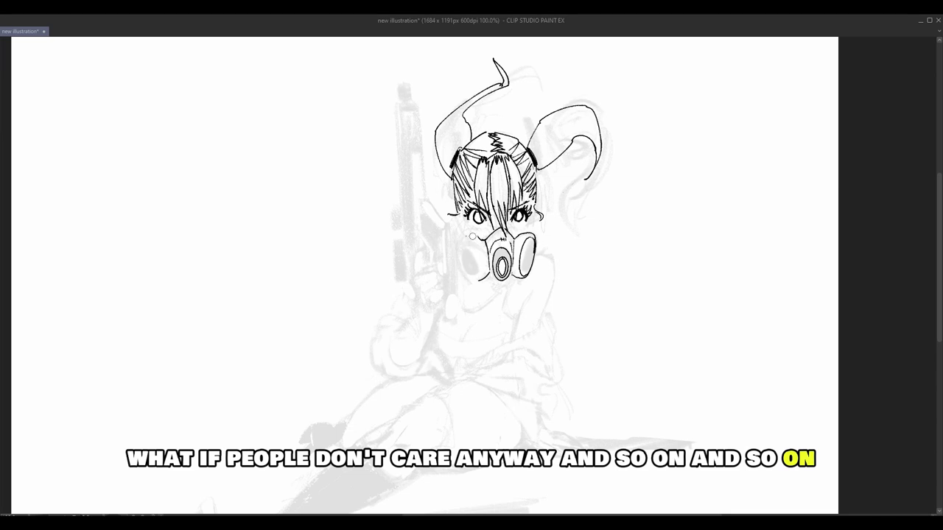
{"action": "key", "text": "ctrl+z"}
{"action": "mouse_move", "coordinate": [478, 234]}
{"action": "left_mouse_down"}
{"action": "mouse_move", "coordinate": [460, 277]}
{"action": "mouse_move", "coordinate": [476, 275]}
{"action": "left_mouse_up"}
{"action": "left_click_drag", "start_coordinate": [531, 234], "coordinate": [525, 273]}
{"action": "left_click_drag", "start_coordinate": [520, 255], "coordinate": [529, 280]}
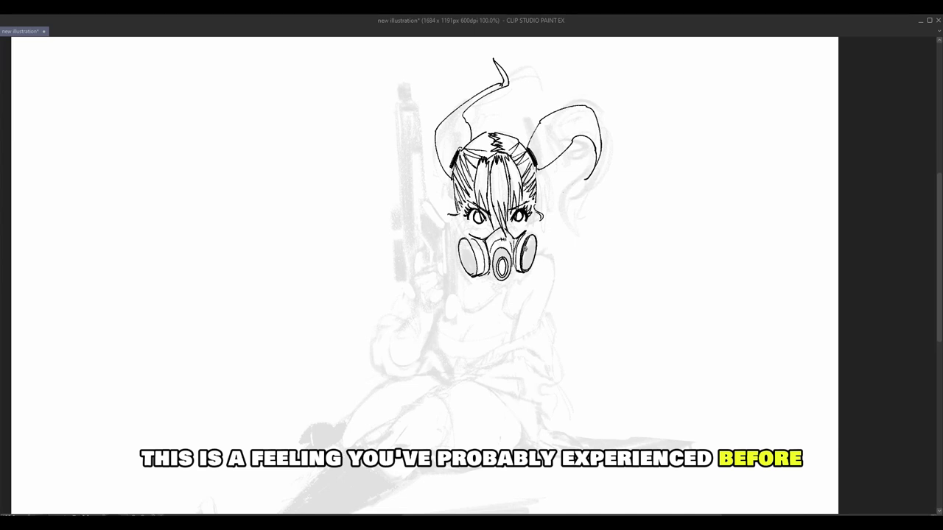
{"action": "key", "text": "ctrl+z"}
{"action": "mouse_move", "coordinate": [525, 236]}
{"action": "left_mouse_down"}
{"action": "mouse_move", "coordinate": [538, 274]}
{"action": "mouse_move", "coordinate": [528, 272]}
{"action": "left_mouse_up"}
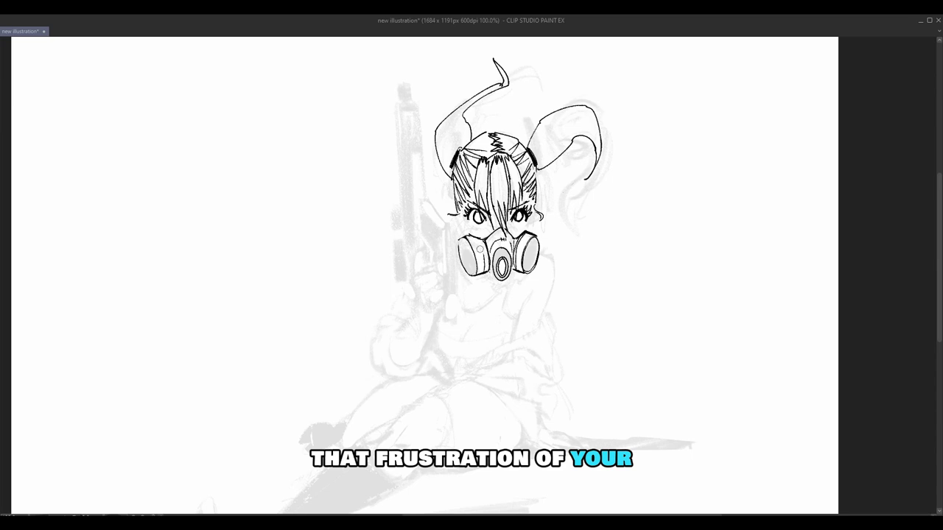
Add the mask straps and iris details, and fill the filter faces and central valve ring with solid black.
{"action": "left_click_drag", "start_coordinate": [459, 218], "coordinate": [471, 236]}
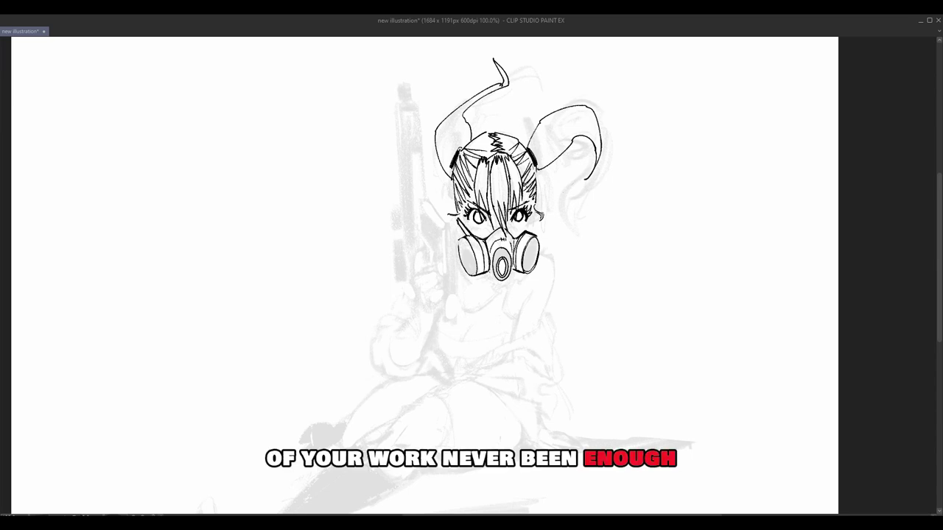
{"action": "left_click_drag", "start_coordinate": [527, 210], "coordinate": [531, 234]}
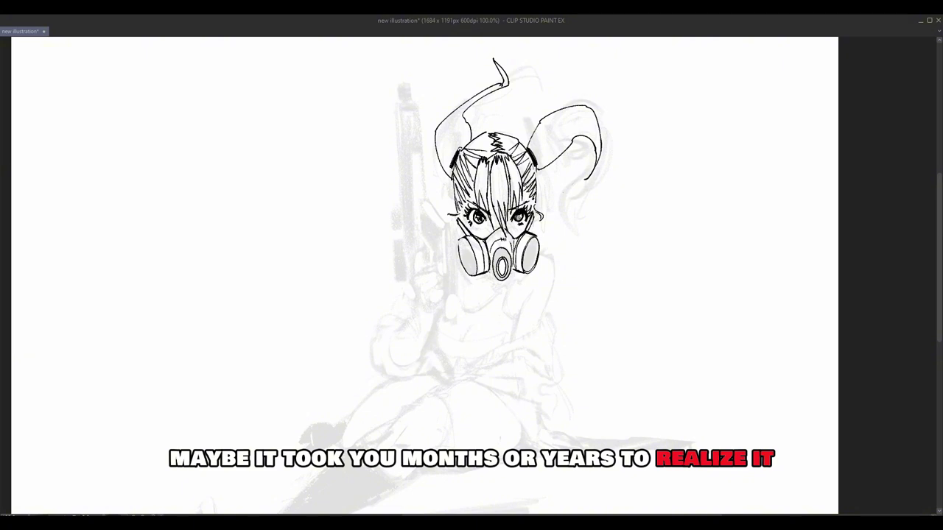
{"action": "left_click_drag", "start_coordinate": [461, 238], "coordinate": [471, 274]}
{"action": "mouse_move", "coordinate": [524, 237]}
{"action": "left_mouse_down"}
{"action": "mouse_move", "coordinate": [533, 270]}
{"action": "mouse_move", "coordinate": [512, 277]}
{"action": "mouse_move", "coordinate": [501, 265]}
{"action": "left_mouse_up"}
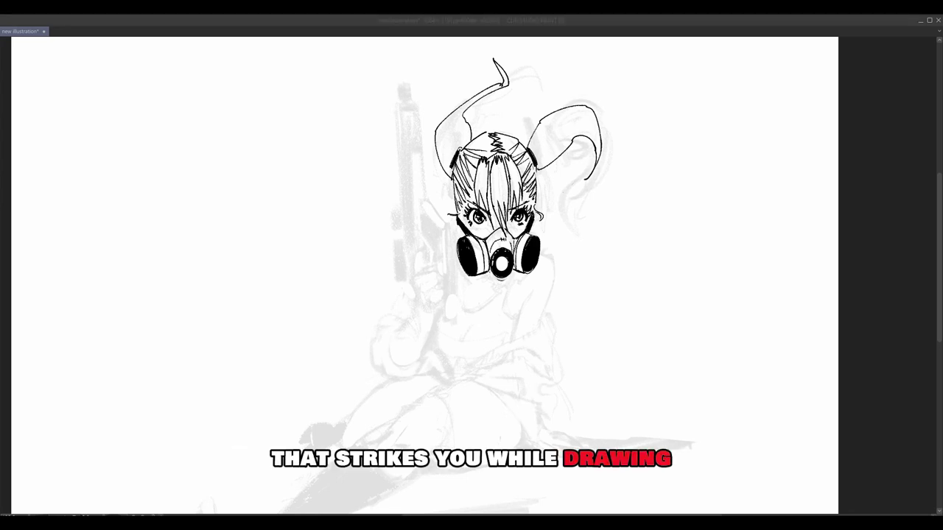
Refine the hair ties and add inner strand lines and short shading marks to both pigtails.
{"action": "left_click", "coordinate": [456, 149]}
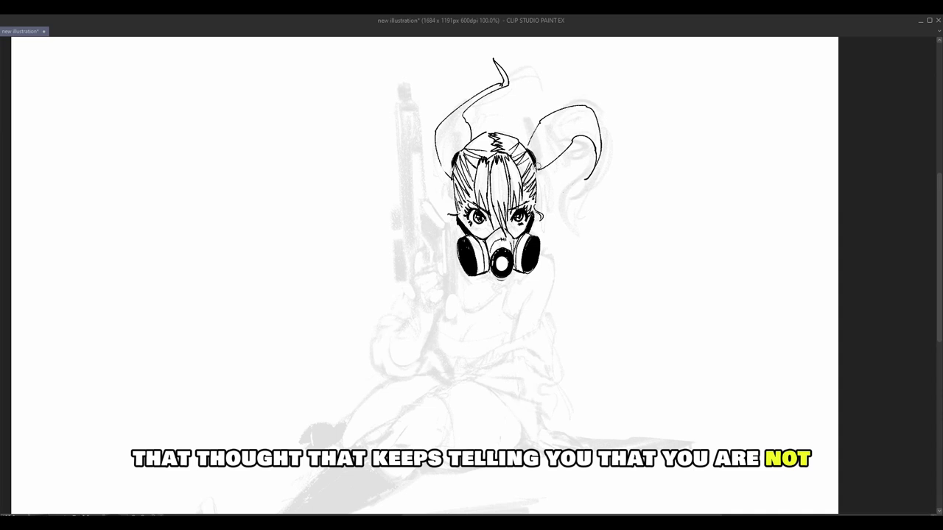
{"action": "left_click_drag", "start_coordinate": [449, 169], "coordinate": [444, 123]}
{"action": "mouse_move", "coordinate": [442, 169]}
{"action": "left_mouse_down"}
{"action": "mouse_move", "coordinate": [453, 143]}
{"action": "mouse_move", "coordinate": [455, 121]}
{"action": "left_mouse_up"}
{"action": "mouse_move", "coordinate": [532, 164]}
{"action": "left_mouse_down"}
{"action": "mouse_move", "coordinate": [572, 131]}
{"action": "mouse_move", "coordinate": [573, 111]}
{"action": "left_mouse_up"}
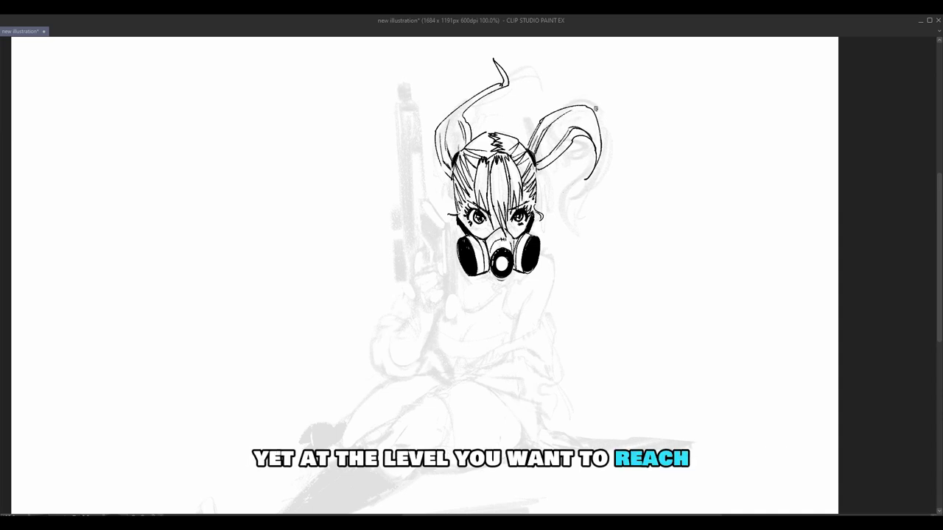
{"action": "left_click_drag", "start_coordinate": [442, 133], "coordinate": [454, 129]}
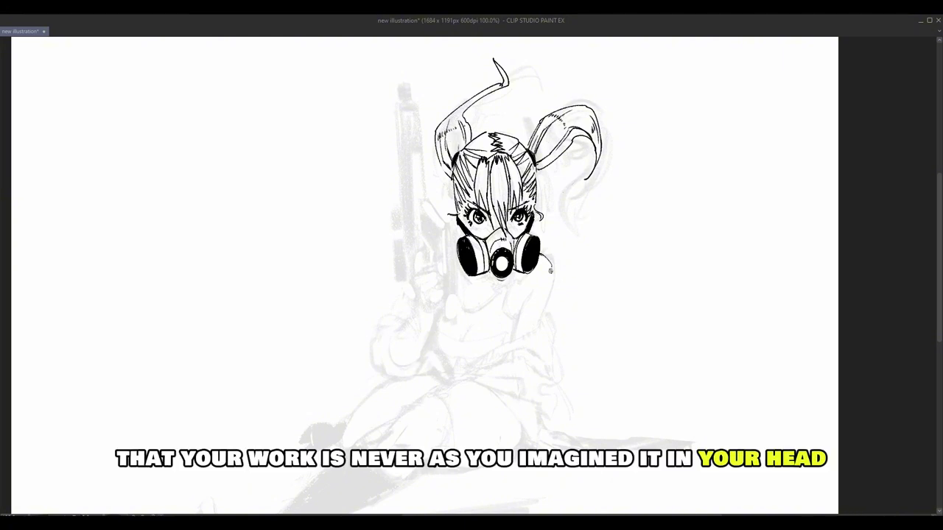
Ink the bare shoulder and arm, the neck strap and the upper edges of the top.
{"action": "mouse_move", "coordinate": [550, 271]}
{"action": "left_mouse_down"}
{"action": "mouse_move", "coordinate": [543, 318]}
{"action": "mouse_move", "coordinate": [540, 277]}
{"action": "mouse_move", "coordinate": [463, 302]}
{"action": "left_mouse_up"}
{"action": "mouse_move", "coordinate": [507, 264]}
{"action": "left_mouse_down"}
{"action": "mouse_move", "coordinate": [516, 314]}
{"action": "mouse_move", "coordinate": [413, 295]}
{"action": "mouse_move", "coordinate": [412, 323]}
{"action": "mouse_move", "coordinate": [472, 317]}
{"action": "mouse_move", "coordinate": [508, 340]}
{"action": "left_mouse_up"}
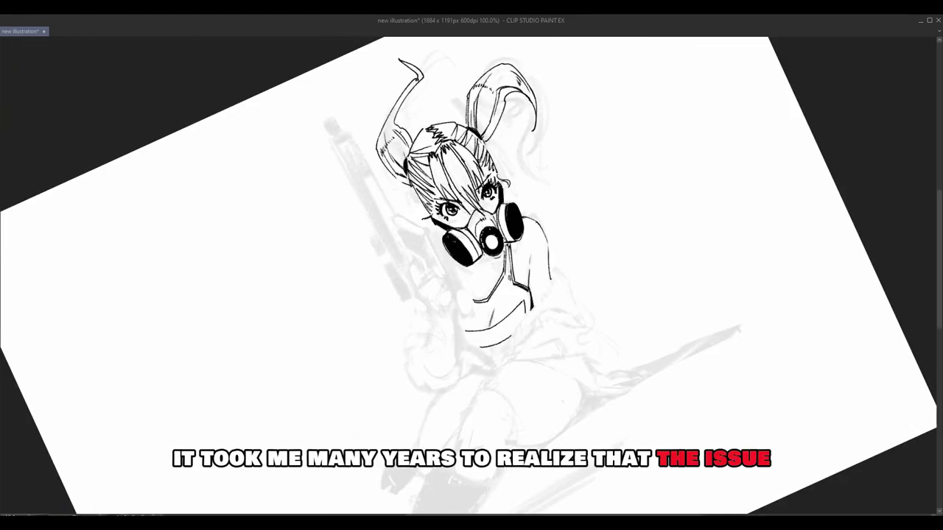
{"action": "left_click_drag", "start_coordinate": [506, 282], "coordinate": [586, 217]}
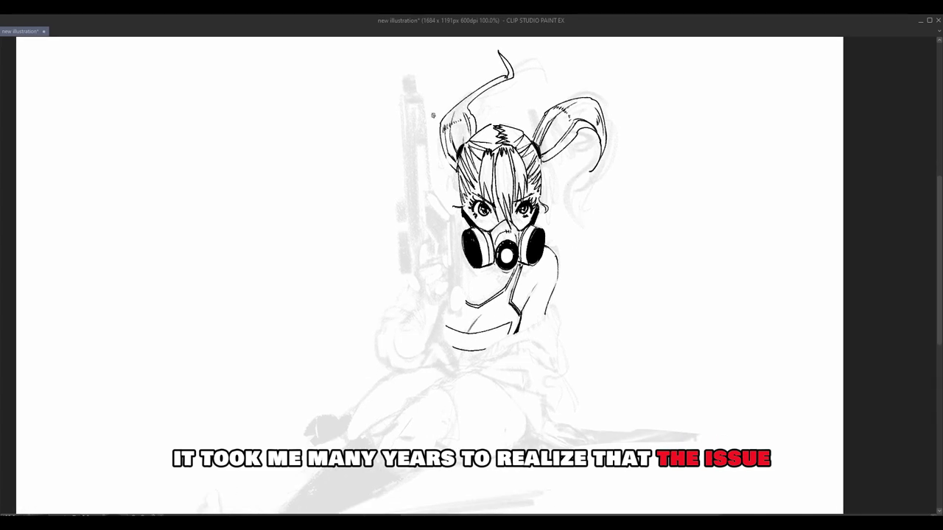
Ink the midriff lines and the folded jacket sleeve gathered around the elbow and waist.
{"action": "left_click_drag", "start_coordinate": [451, 358], "coordinate": [514, 337]}
{"action": "mouse_move", "coordinate": [506, 338]}
{"action": "left_mouse_down"}
{"action": "mouse_move", "coordinate": [546, 314]}
{"action": "mouse_move", "coordinate": [561, 330]}
{"action": "left_mouse_up"}
{"action": "left_click_drag", "start_coordinate": [558, 326], "coordinate": [557, 368]}
{"action": "left_click_drag", "start_coordinate": [470, 367], "coordinate": [535, 340]}
{"action": "mouse_move", "coordinate": [534, 361]}
{"action": "left_mouse_down"}
{"action": "mouse_move", "coordinate": [557, 342]}
{"action": "mouse_move", "coordinate": [551, 367]}
{"action": "mouse_move", "coordinate": [518, 345]}
{"action": "left_mouse_up"}
{"action": "mouse_move", "coordinate": [554, 319]}
{"action": "left_mouse_down"}
{"action": "mouse_move", "coordinate": [542, 347]}
{"action": "mouse_move", "coordinate": [546, 335]}
{"action": "left_mouse_up"}
{"action": "mouse_move", "coordinate": [560, 324]}
{"action": "left_mouse_down"}
{"action": "mouse_move", "coordinate": [547, 366]}
{"action": "mouse_move", "coordinate": [551, 393]}
{"action": "left_mouse_up"}
Ink the jacket hem, the near thigh, the knee marks and the outline of the long sock.
{"action": "mouse_move", "coordinate": [488, 363]}
{"action": "left_mouse_down"}
{"action": "mouse_move", "coordinate": [544, 382]}
{"action": "mouse_move", "coordinate": [503, 377]}
{"action": "mouse_move", "coordinate": [524, 418]}
{"action": "left_mouse_up"}
{"action": "left_click_drag", "start_coordinate": [580, 375], "coordinate": [568, 280]}
{"action": "left_click_drag", "start_coordinate": [579, 265], "coordinate": [547, 324]}
{"action": "mouse_move", "coordinate": [508, 249]}
{"action": "left_mouse_down"}
{"action": "mouse_move", "coordinate": [465, 346]}
{"action": "mouse_move", "coordinate": [467, 331]}
{"action": "left_mouse_up"}
{"action": "left_click_drag", "start_coordinate": [427, 298], "coordinate": [434, 353]}
{"action": "mouse_move", "coordinate": [456, 271]}
{"action": "left_mouse_down"}
{"action": "mouse_move", "coordinate": [458, 398]}
{"action": "mouse_move", "coordinate": [470, 447]}
{"action": "left_mouse_up"}
{"action": "key", "text": "ctrl+0"}
{"action": "mouse_move", "coordinate": [517, 267]}
{"action": "left_mouse_down"}
{"action": "mouse_move", "coordinate": [479, 409]}
{"action": "mouse_move", "coordinate": [533, 391]}
{"action": "left_mouse_up"}
{"action": "left_click_drag", "start_coordinate": [475, 396], "coordinate": [487, 392]}
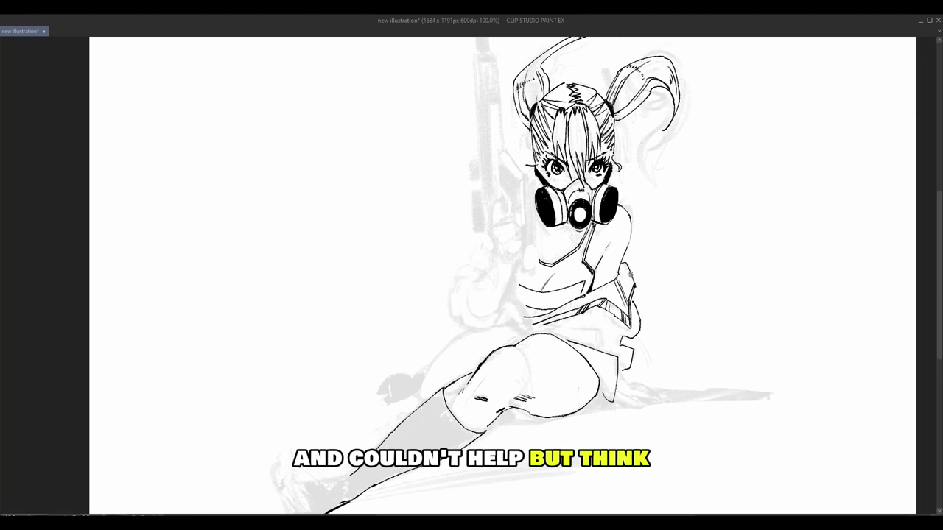
Ink the contour of the far bent leg behind the knee and save the illustration.
{"action": "left_click_drag", "start_coordinate": [571, 336], "coordinate": [576, 307]}
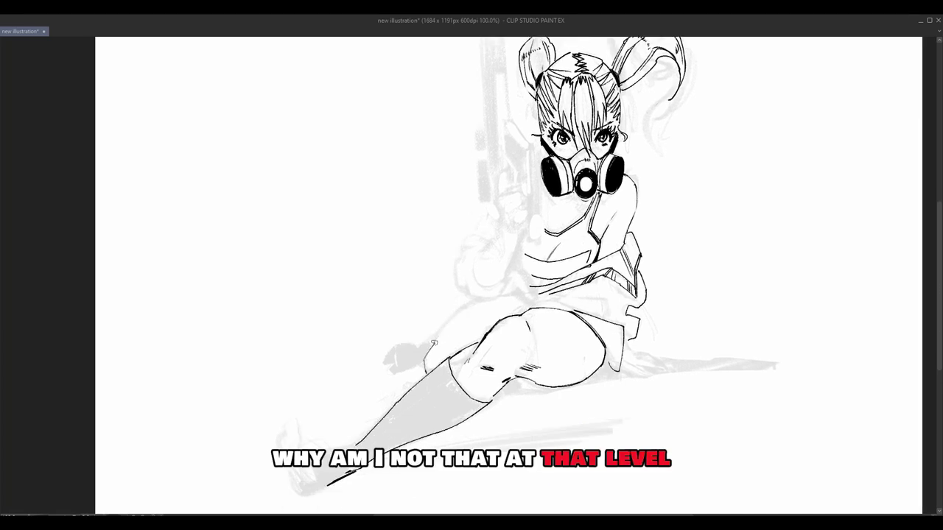
{"action": "mouse_move", "coordinate": [433, 344]}
{"action": "left_mouse_down"}
{"action": "mouse_move", "coordinate": [478, 297]}
{"action": "mouse_move", "coordinate": [500, 315]}
{"action": "left_mouse_up"}
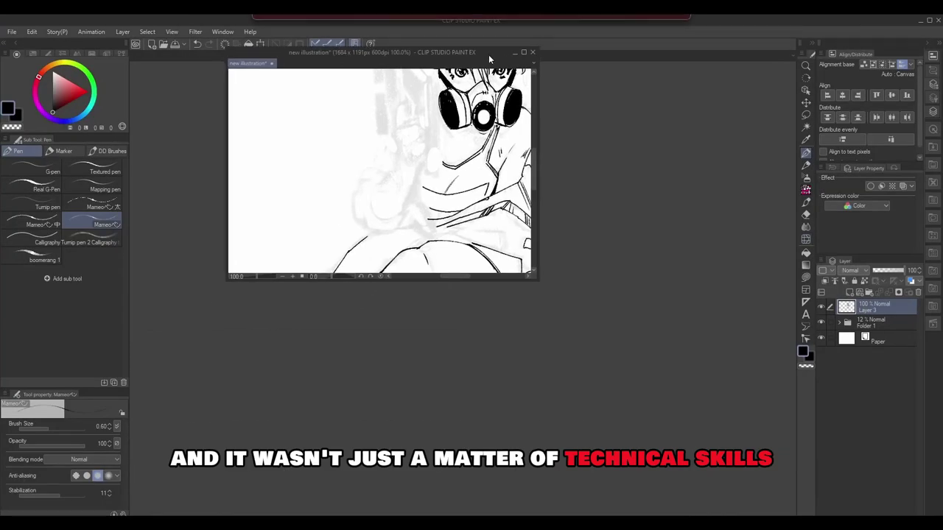
{"action": "key", "text": "ctrl+s"}
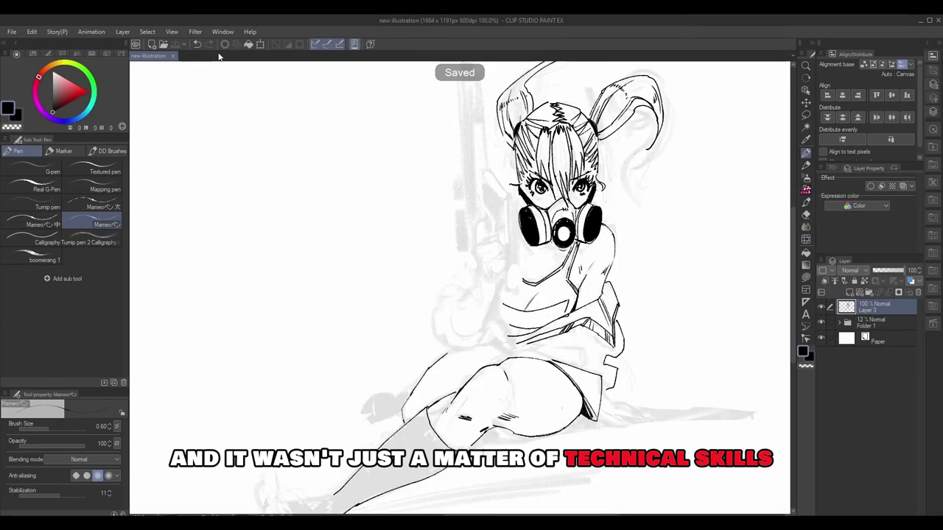
Fill an elliptical selection with black on a new layer and distort it to fit the filter beside the gun.
{"action": "left_click", "coordinate": [823, 292]}
{"action": "key", "text": "m"}
{"action": "key", "text": "alt+BackSpace"}
{"action": "key", "text": "ctrl+d"}
{"action": "left_click_drag", "start_coordinate": [658, 266], "coordinate": [534, 229]}
{"action": "key", "text": "ctrl+t"}
{"action": "right_click", "coordinate": [535, 230]}
{"action": "left_click", "coordinate": [567, 330]}
{"action": "key", "text": "ctrl+z"}
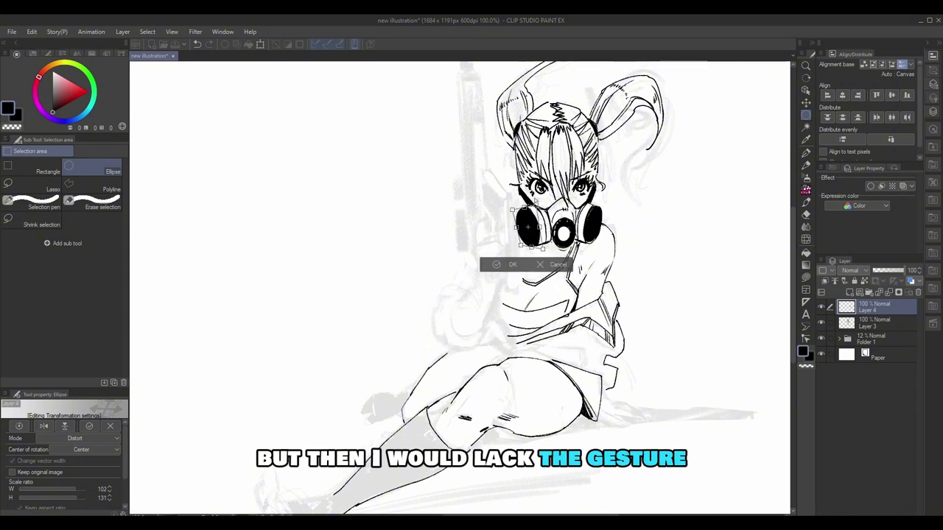
{"action": "key", "text": "Return"}
Duplicate the black ellipse, fit the copy onto the opposite mask filter, and merge the ellipse layers into the line art.
{"action": "key", "text": "ctrl+c"}
{"action": "key", "text": "ctrl+v"}
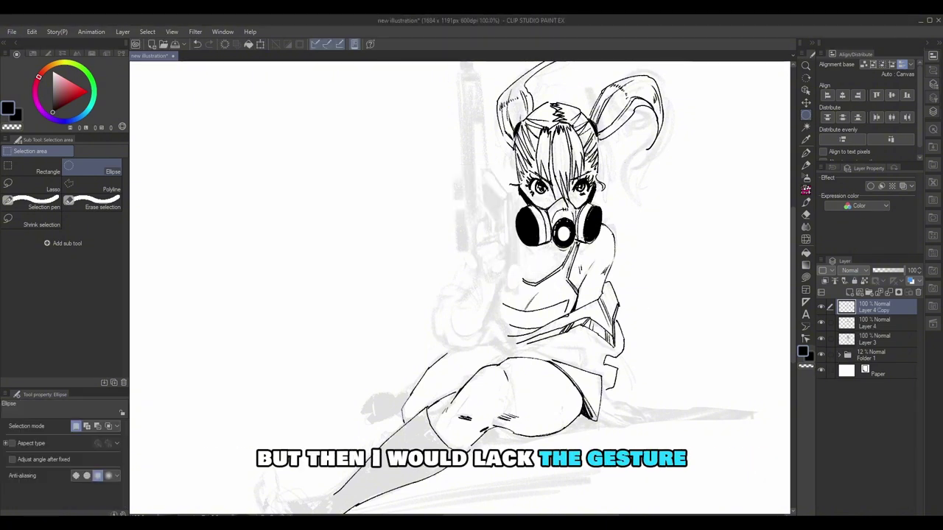
{"action": "key", "text": "ctrl+t"}
{"action": "left_click_drag", "start_coordinate": [527, 228], "coordinate": [582, 223]}
{"action": "right_click", "coordinate": [584, 251]}
{"action": "left_click", "coordinate": [695, 376]}
{"action": "key", "text": "Return"}
{"action": "key", "text": "ctrl+e"}
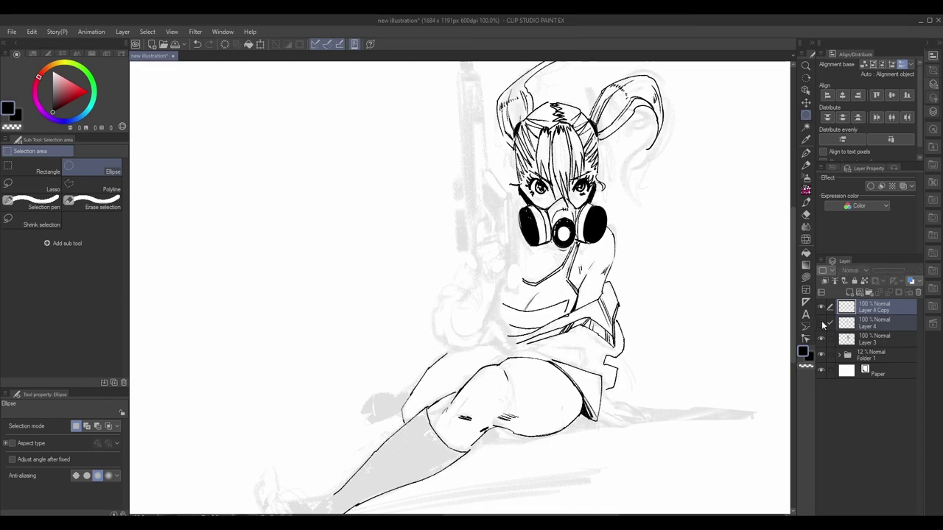
{"action": "key", "text": "ctrl+e"}
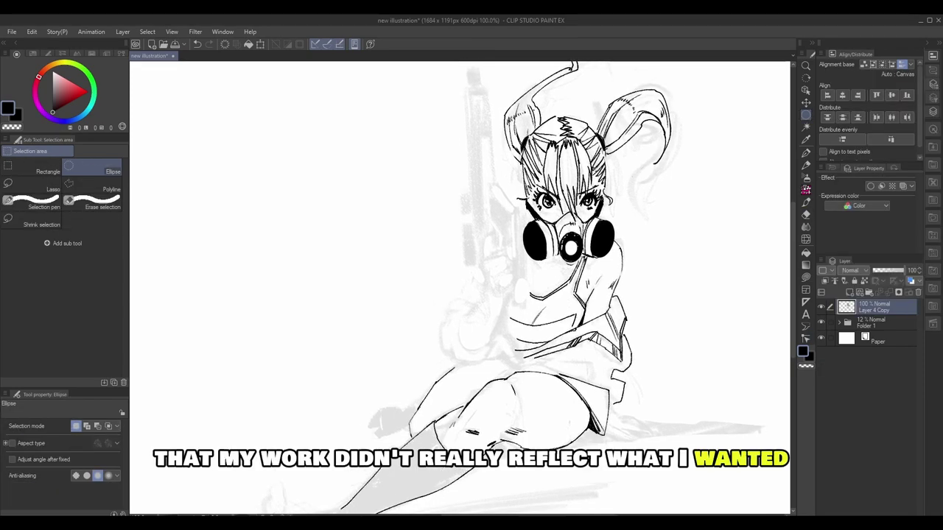
Draw thin white web-like rings and spokes on both black filters, using a 0.07 pen size, and save the illustration.
{"action": "key", "text": "p"}
{"action": "key", "text": "x"}
{"action": "left_click_drag", "start_coordinate": [535, 229], "coordinate": [529, 252]}
{"action": "left_click_drag", "start_coordinate": [604, 230], "coordinate": [600, 251]}
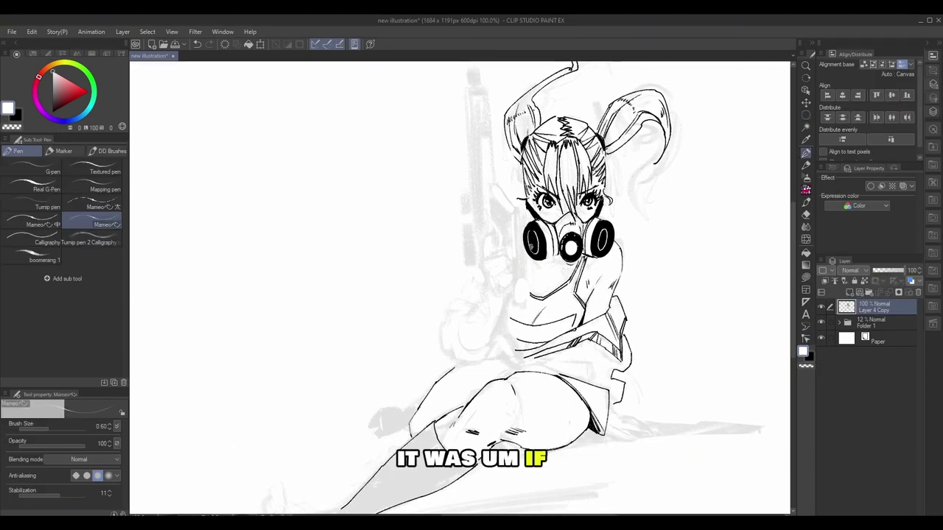
{"action": "key", "text": "bracketleft"}
{"action": "key", "text": "bracketleft"}
{"action": "key", "text": "bracketleft"}
{"action": "key", "text": "bracketleft"}
{"action": "left_click_drag", "start_coordinate": [533, 224], "coordinate": [536, 258]}
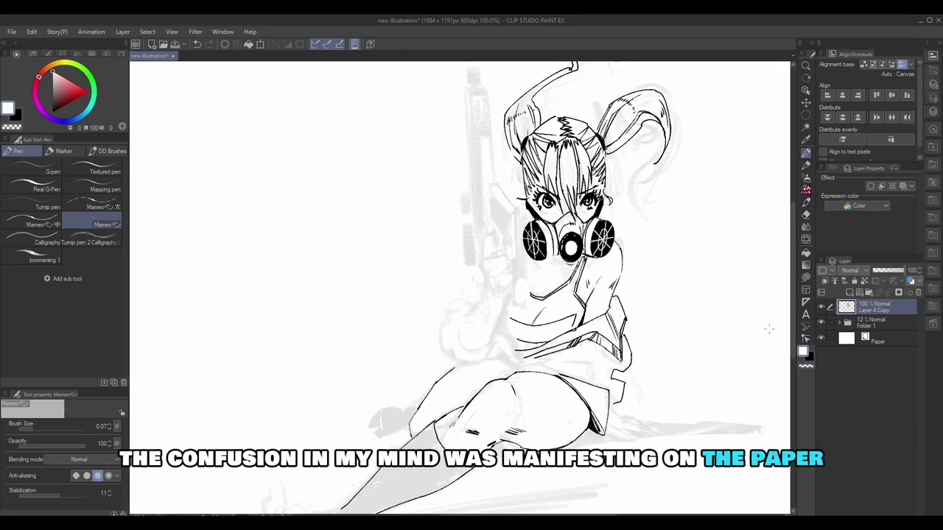
{"action": "key", "text": "x"}
{"action": "left_click_drag", "start_coordinate": [670, 308], "coordinate": [604, 311]}
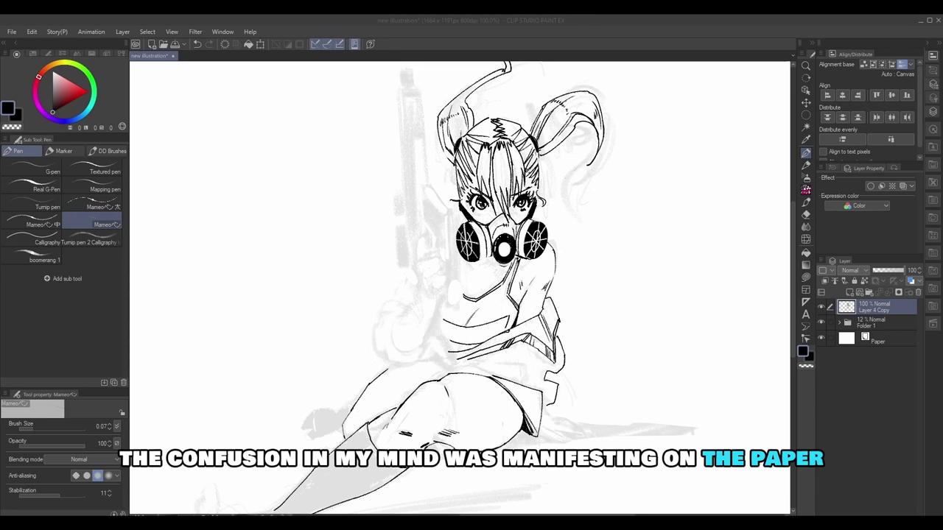
{"action": "key", "text": "ctrl+s"}
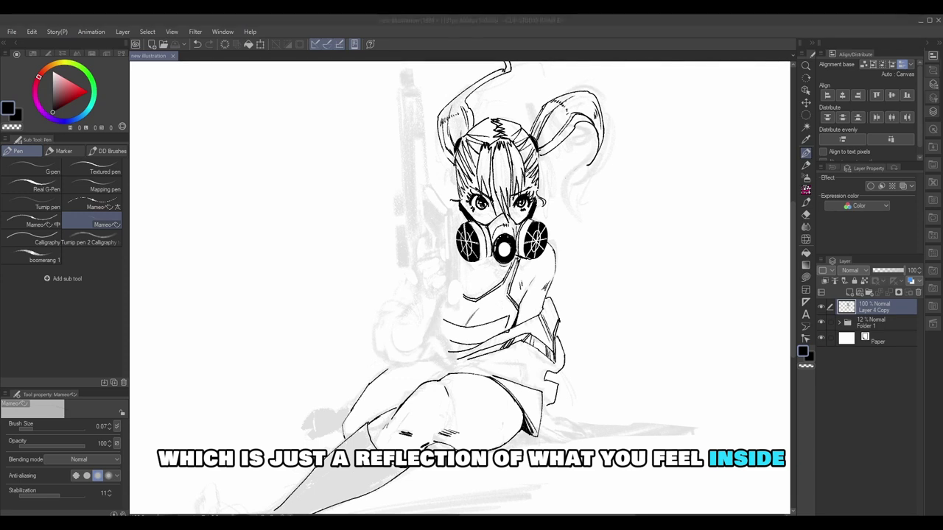
Ink the jacket folds at the waist and hip and the hand resting on the ground with a 0.30 pen size.
{"action": "scroll", "coordinate": [777, 261], "scroll_direction": "down", "scroll_amount": 1}
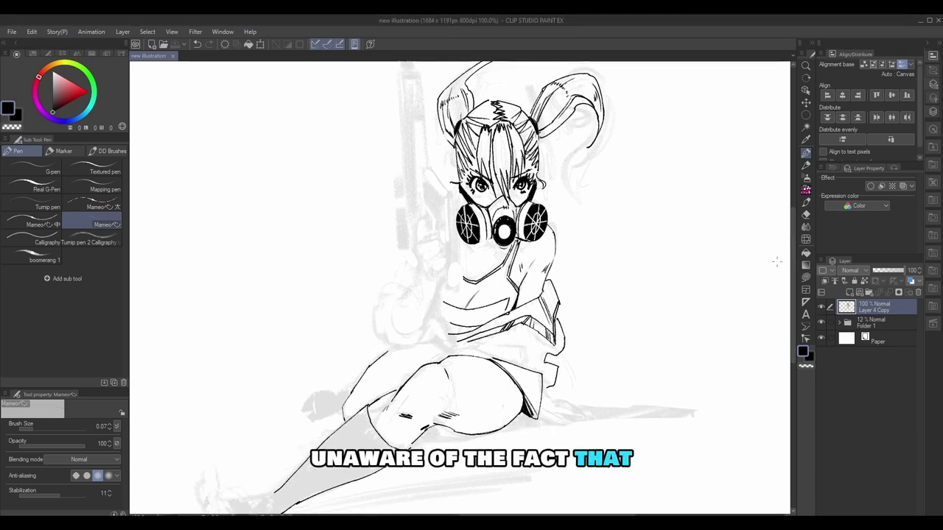
{"action": "mouse_move", "coordinate": [777, 262]}
{"action": "left_mouse_down"}
{"action": "mouse_move", "coordinate": [621, 265]}
{"action": "mouse_move", "coordinate": [597, 281]}
{"action": "left_mouse_up"}
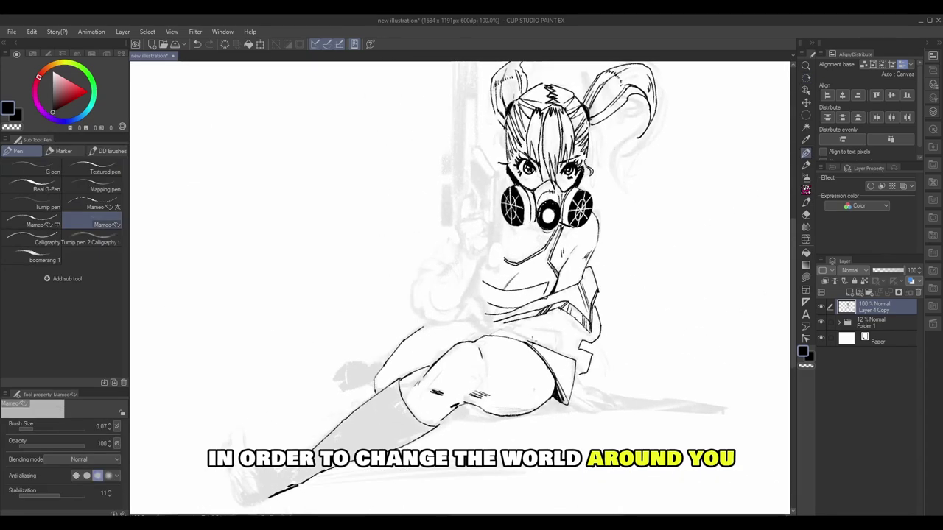
{"action": "key", "text": "bracketright"}
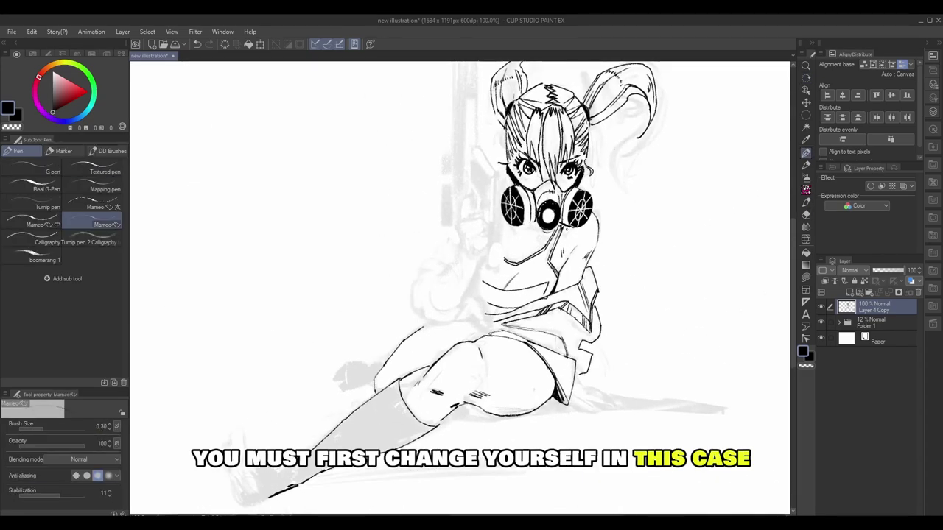
{"action": "mouse_move", "coordinate": [503, 322]}
{"action": "left_mouse_down"}
{"action": "mouse_move", "coordinate": [547, 331]}
{"action": "mouse_move", "coordinate": [576, 308]}
{"action": "mouse_move", "coordinate": [540, 279]}
{"action": "left_mouse_up"}
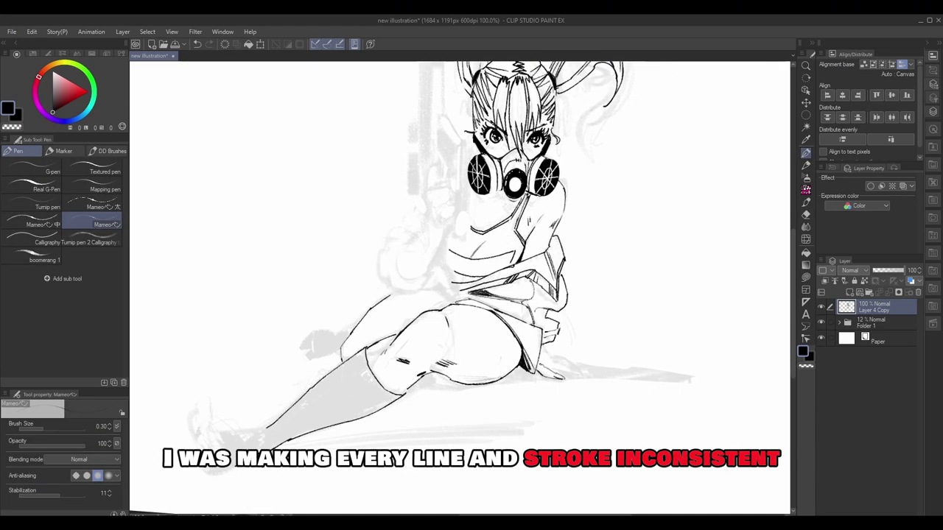
Ink the raised hand's fingers and the angular outline of the gun's rear block with a 0.30 pen size.
{"action": "left_click_drag", "start_coordinate": [442, 280], "coordinate": [468, 315]}
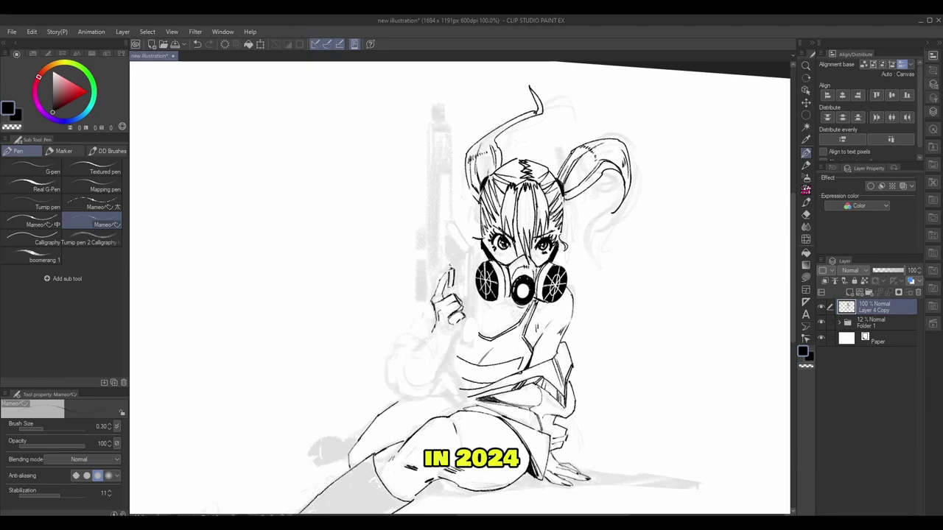
{"action": "mouse_move", "coordinate": [452, 262]}
{"action": "left_mouse_down"}
{"action": "mouse_move", "coordinate": [443, 272]}
{"action": "mouse_move", "coordinate": [462, 285]}
{"action": "left_mouse_up"}
{"action": "mouse_move", "coordinate": [442, 222]}
{"action": "left_mouse_down"}
{"action": "mouse_move", "coordinate": [445, 257]}
{"action": "mouse_move", "coordinate": [471, 313]}
{"action": "left_mouse_up"}
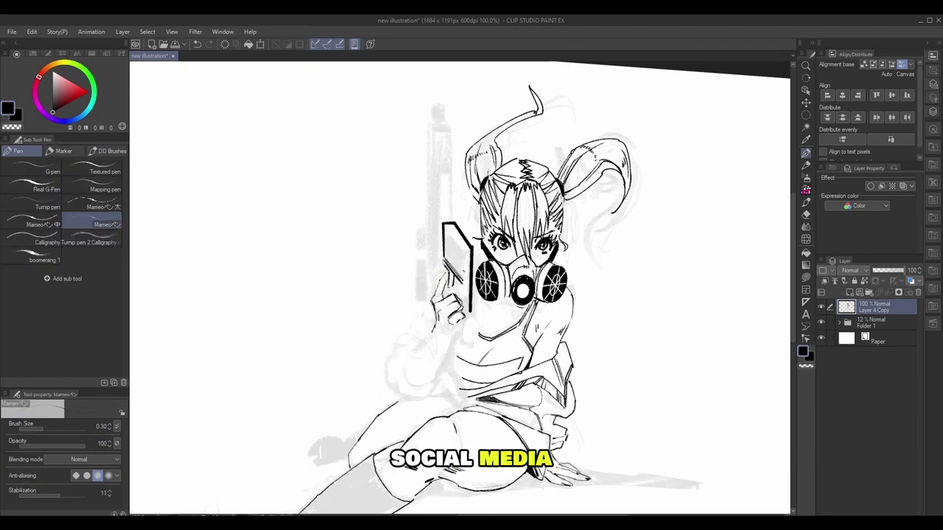
Fill the gun's rear block with black and trim its edges with the Hard eraser at size 0.15.
{"action": "key", "text": "e"}
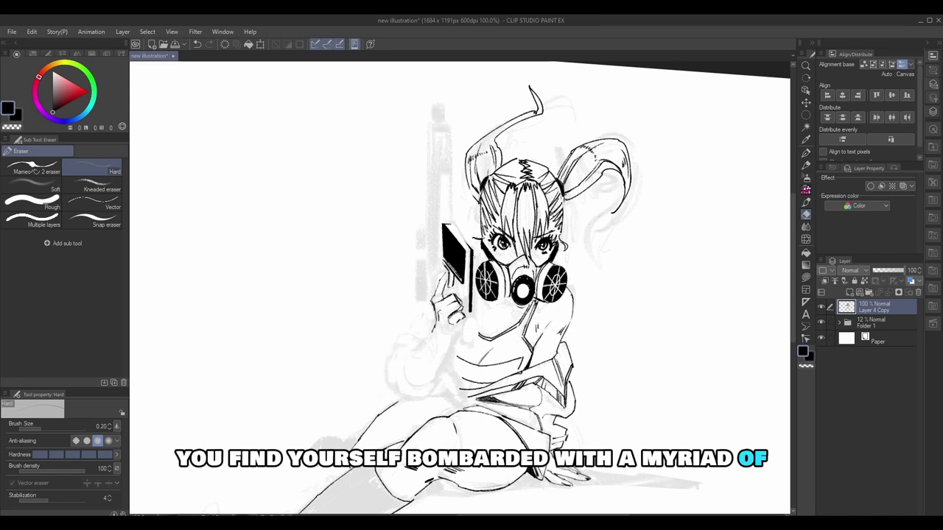
{"action": "left_click_drag", "start_coordinate": [472, 249], "coordinate": [473, 324]}
{"action": "key", "text": "bracketleft"}
{"action": "key", "text": "minus"}
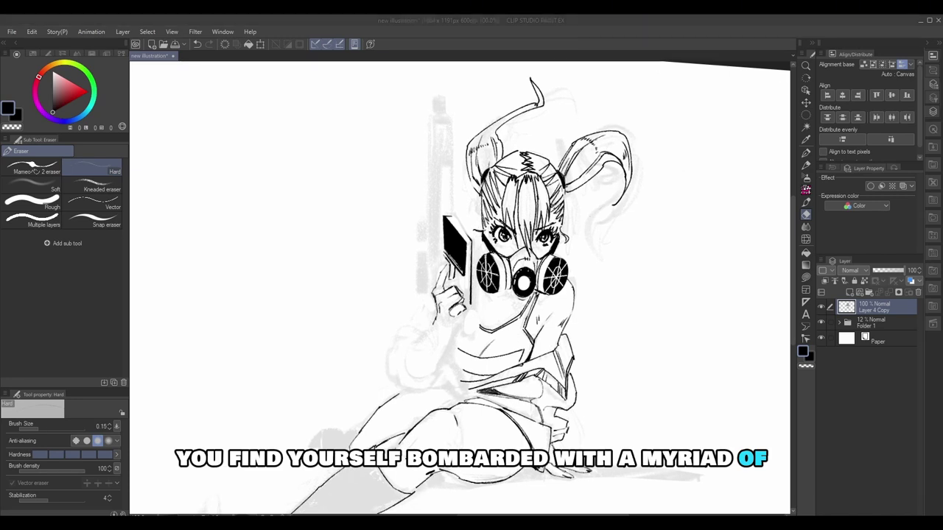
Ink the wrist and bent forearm of the arm holding the gun.
{"action": "key", "text": "p"}
{"action": "mouse_move", "coordinate": [469, 246]}
{"action": "left_mouse_down"}
{"action": "mouse_move", "coordinate": [467, 315]}
{"action": "mouse_move", "coordinate": [447, 321]}
{"action": "mouse_move", "coordinate": [449, 338]}
{"action": "left_mouse_up"}
{"action": "key", "text": "e"}
{"action": "key", "text": "p"}
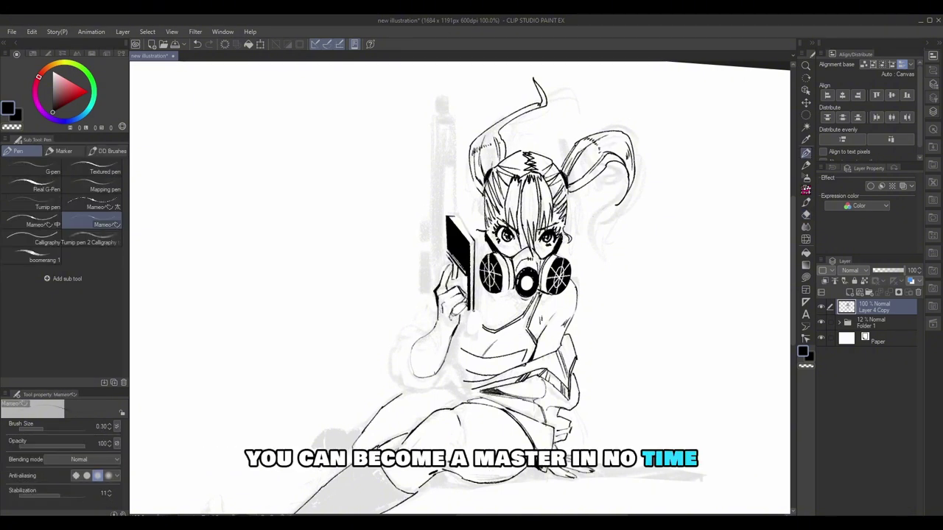
Ink the rounded knob at the lower end of the gun grip and clean up its edges.
{"action": "left_click_drag", "start_coordinate": [479, 308], "coordinate": [472, 324]}
{"action": "mouse_move", "coordinate": [478, 313]}
{"action": "left_mouse_down"}
{"action": "mouse_move", "coordinate": [469, 336]}
{"action": "mouse_move", "coordinate": [462, 329]}
{"action": "mouse_move", "coordinate": [475, 333]}
{"action": "left_mouse_up"}
{"action": "key", "text": "e"}
{"action": "key", "text": "p"}
{"action": "key", "text": "e"}
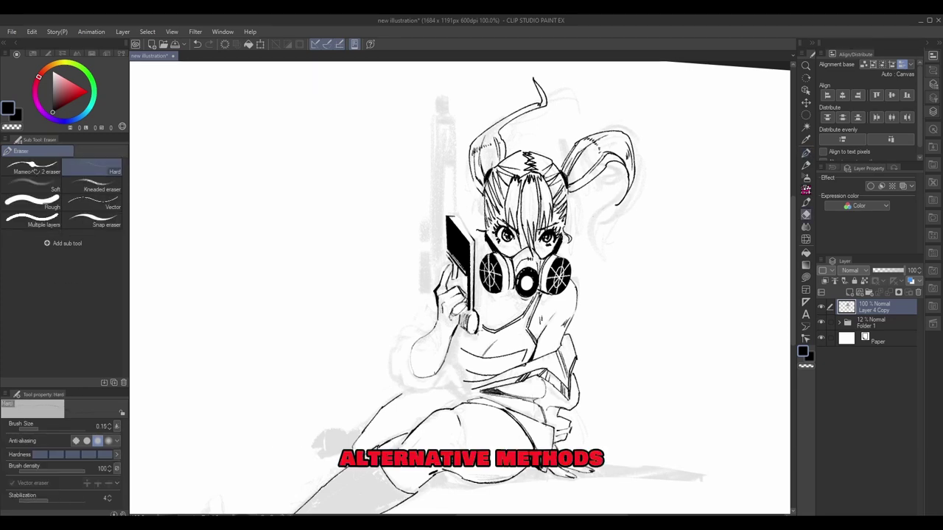
{"action": "key", "text": "p"}
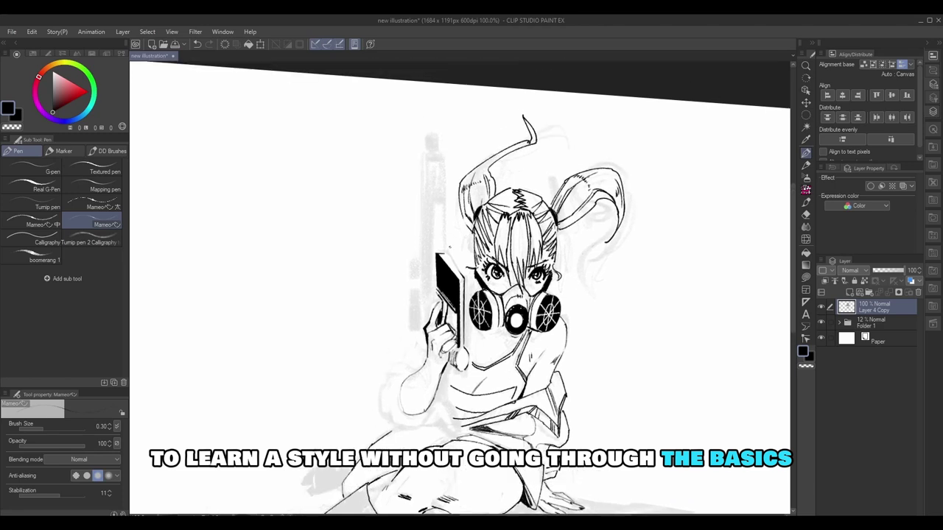
Ink the long outline of the gun barrel with a 0.15 pen size and save the illustration.
{"action": "mouse_move", "coordinate": [444, 247]}
{"action": "left_mouse_down"}
{"action": "mouse_move", "coordinate": [443, 158]}
{"action": "mouse_move", "coordinate": [433, 157]}
{"action": "mouse_move", "coordinate": [421, 322]}
{"action": "left_mouse_up"}
{"action": "mouse_move", "coordinate": [442, 262]}
{"action": "left_mouse_down"}
{"action": "mouse_move", "coordinate": [443, 195]}
{"action": "mouse_move", "coordinate": [445, 203]}
{"action": "left_mouse_up"}
{"action": "left_click_drag", "start_coordinate": [435, 164], "coordinate": [434, 199]}
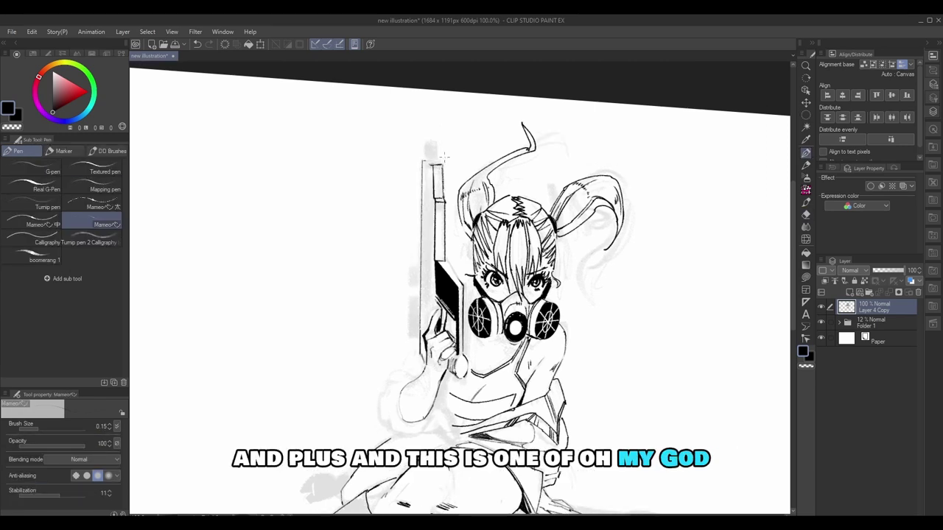
{"action": "key", "text": "ctrl+s"}
Erase slots out of the gun's black block and ink the thin rail details along the barrel's inner edge.
{"action": "key", "text": "e"}
{"action": "left_click_drag", "start_coordinate": [442, 271], "coordinate": [458, 308]}
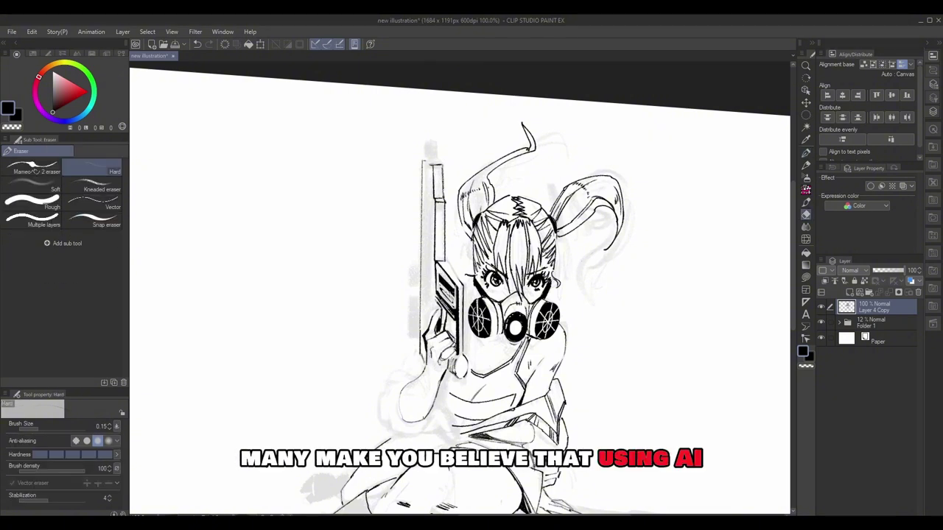
{"action": "key", "text": "p"}
{"action": "scroll", "coordinate": [463, 291], "scroll_direction": "up", "scroll_amount": 1}
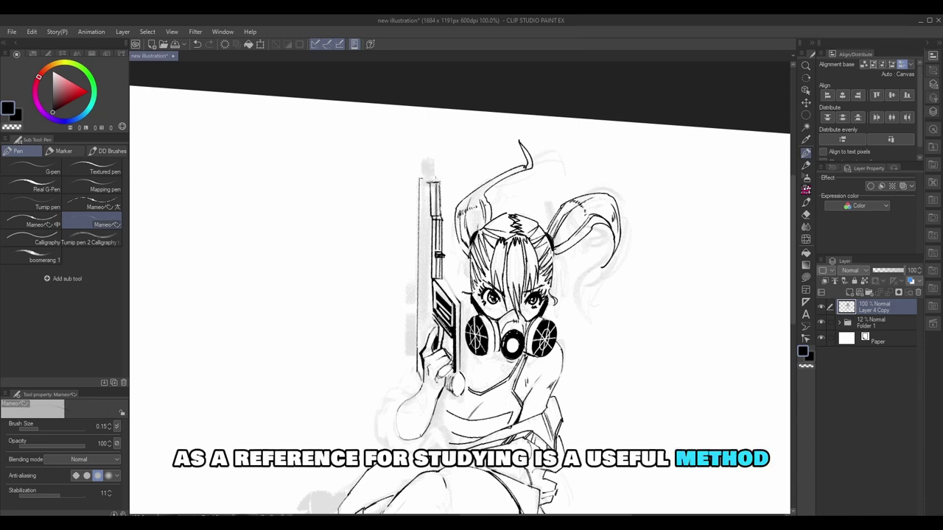
{"action": "left_click_drag", "start_coordinate": [439, 181], "coordinate": [434, 222]}
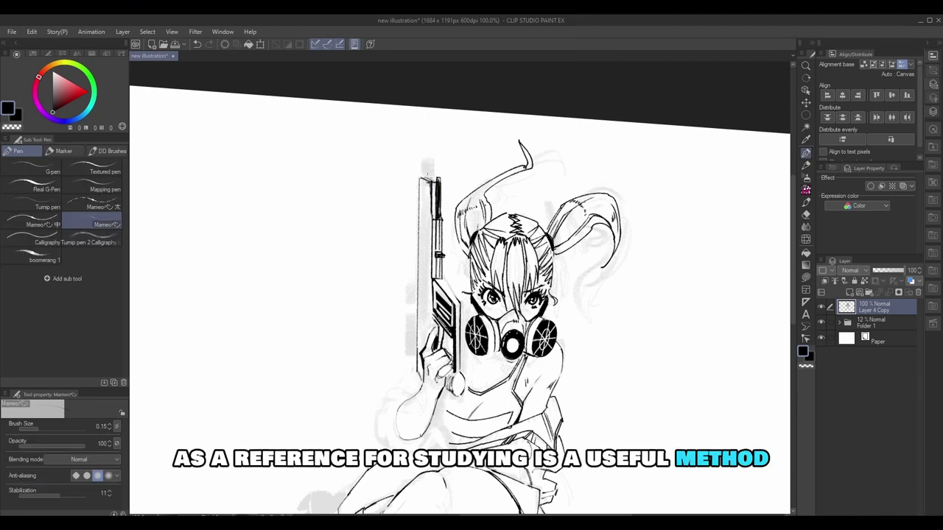
Ink the narrow banded muzzle at the tip of the gun barrel.
{"action": "left_click_drag", "start_coordinate": [611, 295], "coordinate": [426, 435]}
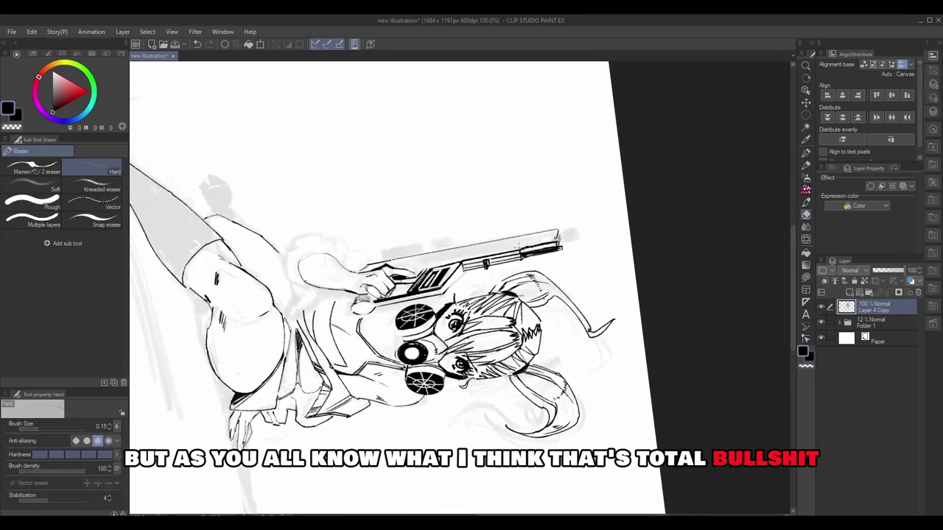
{"action": "mouse_move", "coordinate": [559, 231]}
{"action": "left_mouse_down"}
{"action": "mouse_move", "coordinate": [561, 250]}
{"action": "mouse_move", "coordinate": [585, 227]}
{"action": "mouse_move", "coordinate": [589, 242]}
{"action": "mouse_move", "coordinate": [569, 245]}
{"action": "left_mouse_up"}
{"action": "key", "text": "ctrl+at"}
{"action": "scroll", "coordinate": [461, 287], "scroll_direction": "up", "scroll_amount": 3}
Erase and redraw the rail beside the barrel with darker strips, and cap the barrel's upper end with an angled edge.
{"action": "key", "text": "e"}
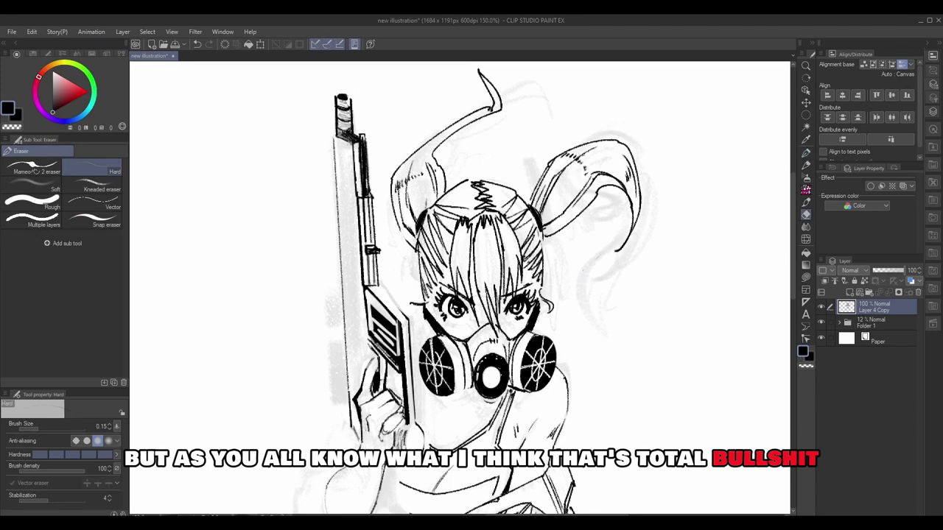
{"action": "mouse_move", "coordinate": [351, 137]}
{"action": "left_mouse_down"}
{"action": "mouse_move", "coordinate": [367, 143]}
{"action": "mouse_move", "coordinate": [368, 194]}
{"action": "left_mouse_up"}
{"action": "left_click_drag", "start_coordinate": [364, 155], "coordinate": [370, 247]}
{"action": "key", "text": "p"}
{"action": "left_click_drag", "start_coordinate": [370, 253], "coordinate": [373, 287]}
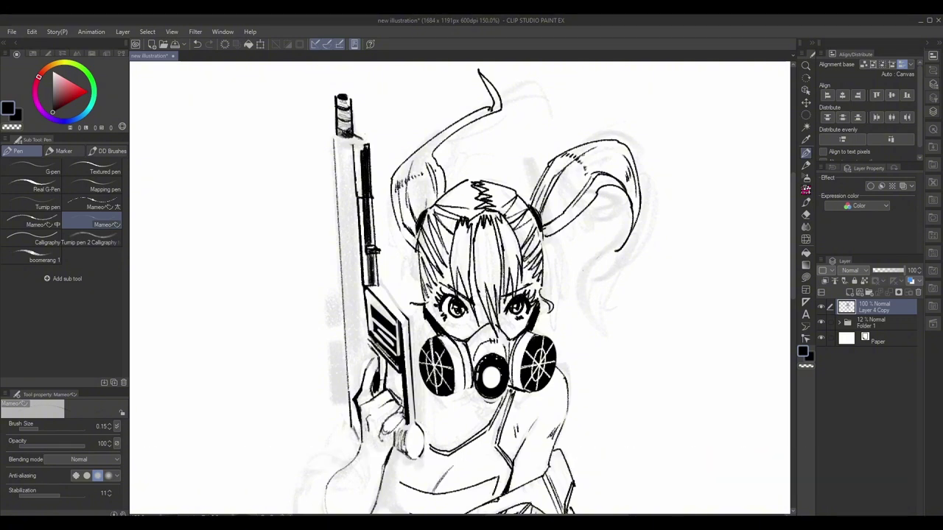
{"action": "key", "text": "e"}
{"action": "key", "text": "p"}
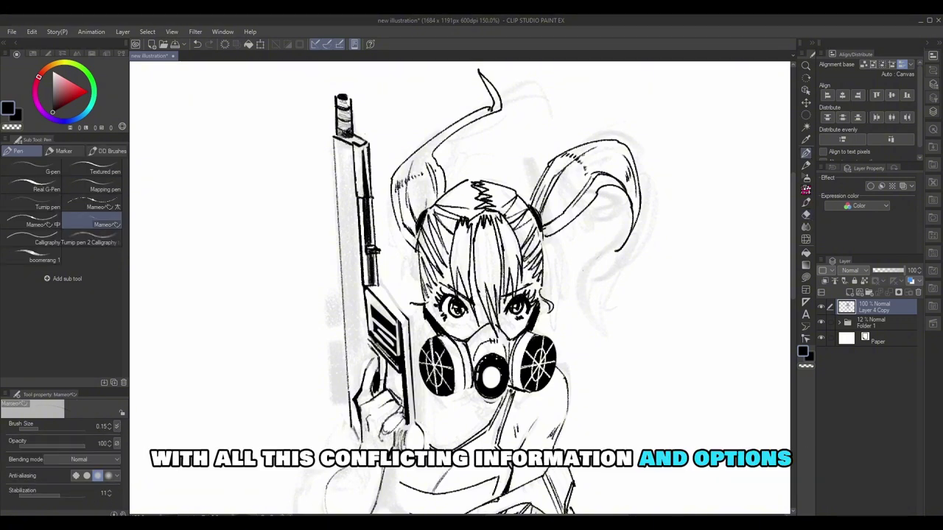
Ink a cylindrical attachment with a ring clamp along the outer side of the barrel's upper end.
{"action": "left_click", "coordinate": [332, 177]}
{"action": "mouse_move", "coordinate": [337, 132]}
{"action": "left_mouse_down"}
{"action": "mouse_move", "coordinate": [336, 230]}
{"action": "mouse_move", "coordinate": [336, 125]}
{"action": "left_mouse_up"}
{"action": "left_click_drag", "start_coordinate": [318, 174], "coordinate": [341, 174]}
{"action": "key", "text": "e"}
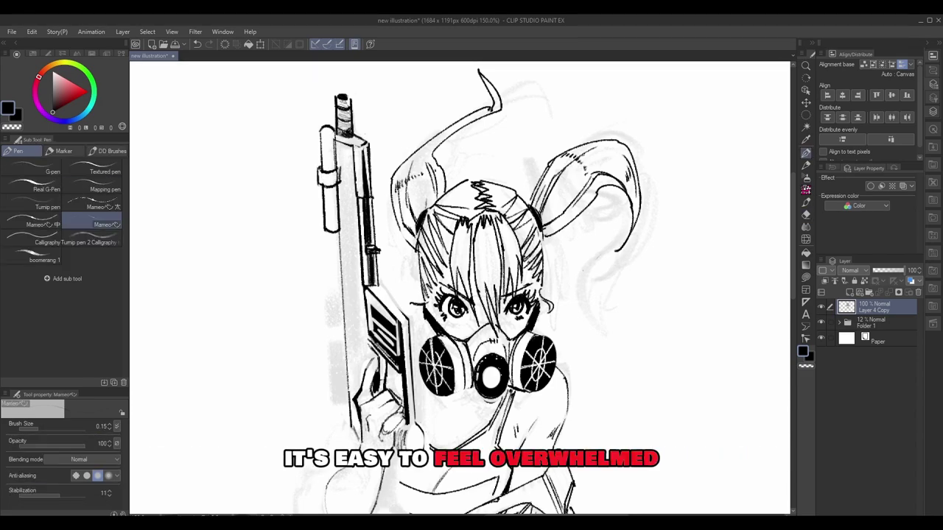
{"action": "key", "text": "p"}
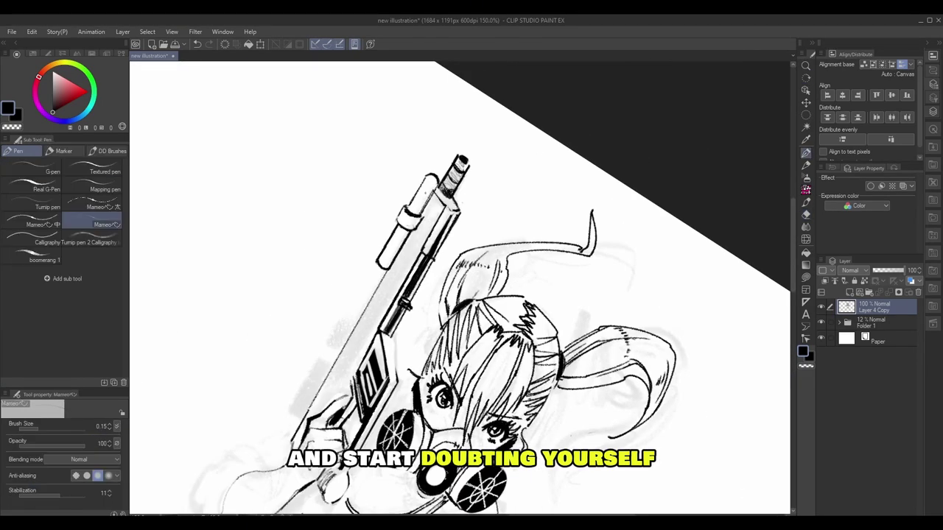
{"action": "left_click_drag", "start_coordinate": [393, 200], "coordinate": [394, 242]}
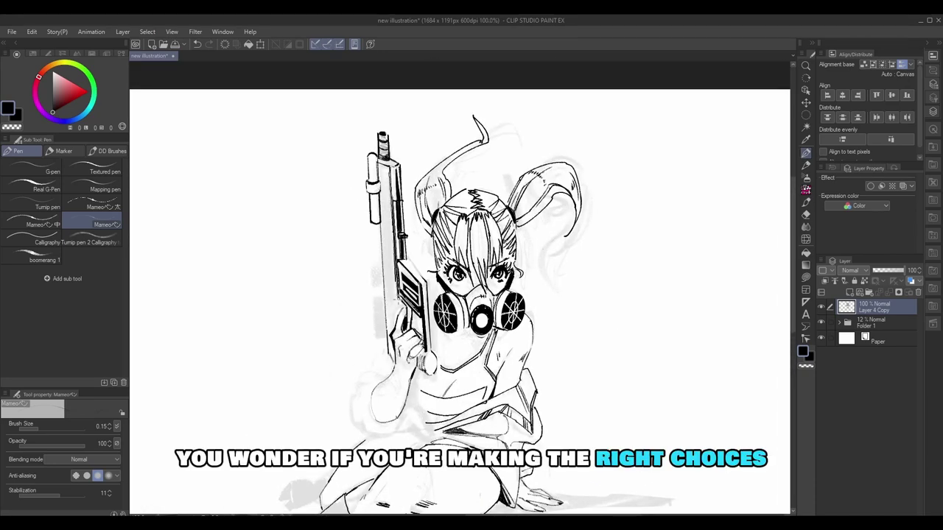
Ink long lines along the barrel and fill its side strip and the cylindrical attachment with black.
{"action": "left_click_drag", "start_coordinate": [392, 171], "coordinate": [399, 307]}
{"action": "left_click_drag", "start_coordinate": [393, 181], "coordinate": [396, 305]}
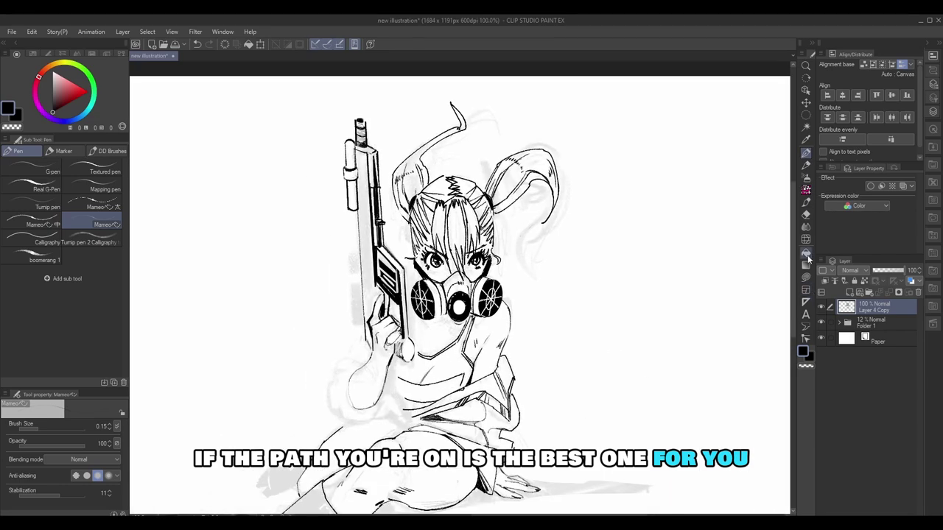
{"action": "key", "text": "g"}
{"action": "scroll", "coordinate": [381, 166], "scroll_direction": "down", "scroll_amount": 3}
{"action": "scroll", "coordinate": [381, 165], "scroll_direction": "up", "scroll_amount": 4}
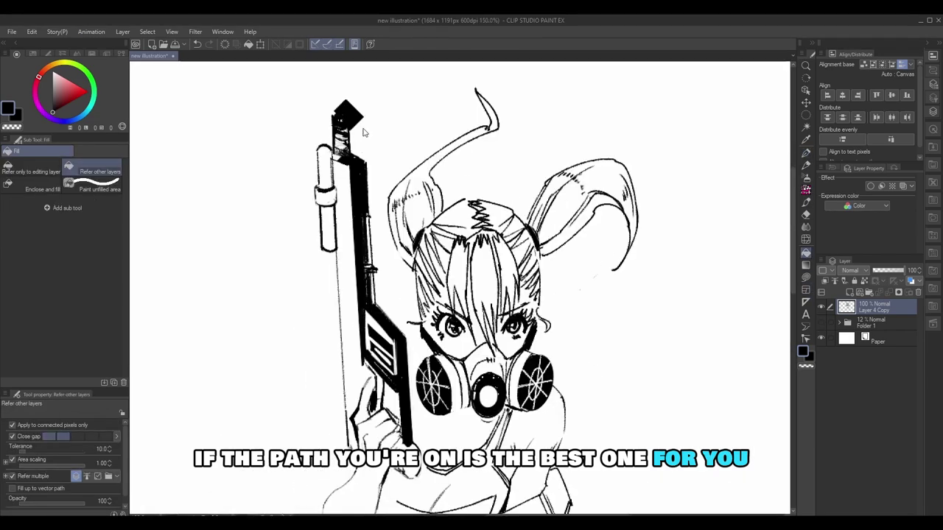
{"action": "scroll", "coordinate": [557, 351], "scroll_direction": "down", "scroll_amount": 1}
{"action": "scroll", "coordinate": [557, 352], "scroll_direction": "down", "scroll_amount": 2}
Add a new layer and fill polyline selections with black for the barrel's outer strip and two rectangular blocks.
{"action": "left_click", "coordinate": [806, 265]}
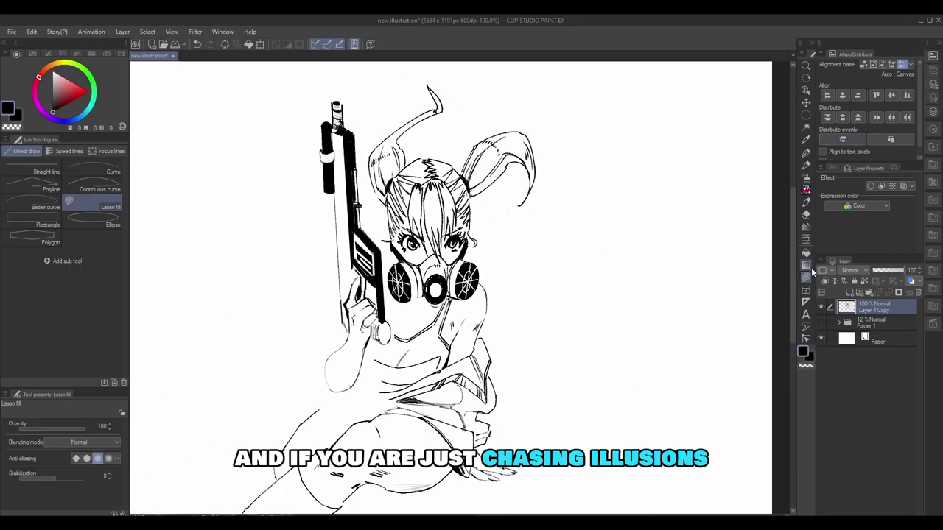
{"action": "left_click", "coordinate": [806, 115]}
{"action": "scroll", "coordinate": [479, 295], "scroll_direction": "up", "scroll_amount": 2}
{"action": "left_click", "coordinate": [851, 293]}
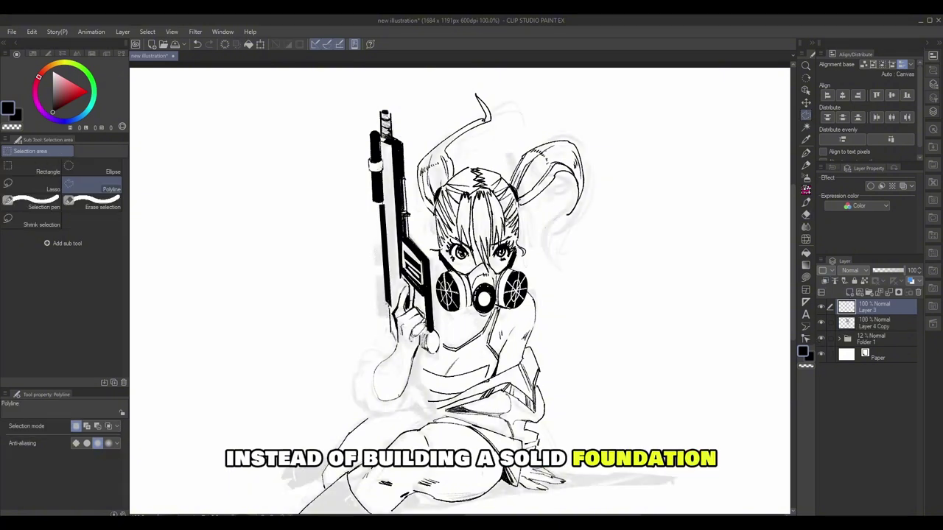
{"action": "left_click", "coordinate": [374, 241]}
{"action": "double_click", "coordinate": [385, 268]}
{"action": "key", "text": "alt+Delete"}
{"action": "key", "text": "ctrl+d"}
{"action": "double_click", "coordinate": [384, 318]}
{"action": "key", "text": "alt+Delete"}
{"action": "key", "text": "ctrl+d"}
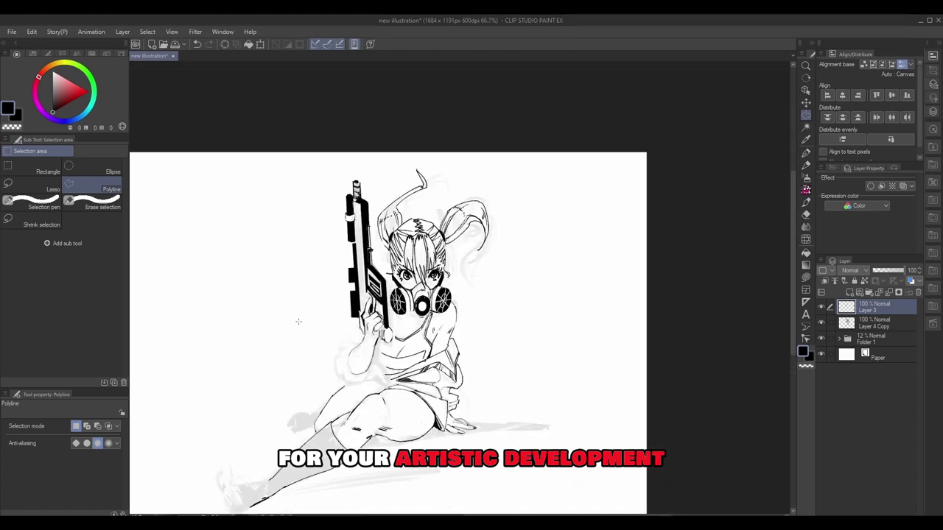
Add round hole details to the two black blocks on the barrel's outer side.
{"action": "scroll", "coordinate": [457, 295], "scroll_direction": "up", "scroll_amount": 2}
{"action": "key", "text": "e"}
{"action": "key", "text": "p"}
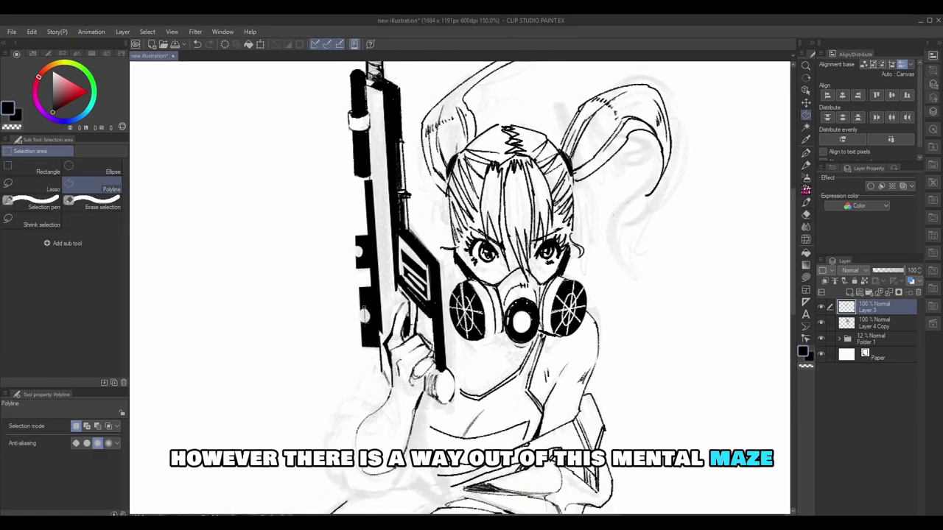
{"action": "scroll", "coordinate": [457, 295], "scroll_direction": "down", "scroll_amount": 3}
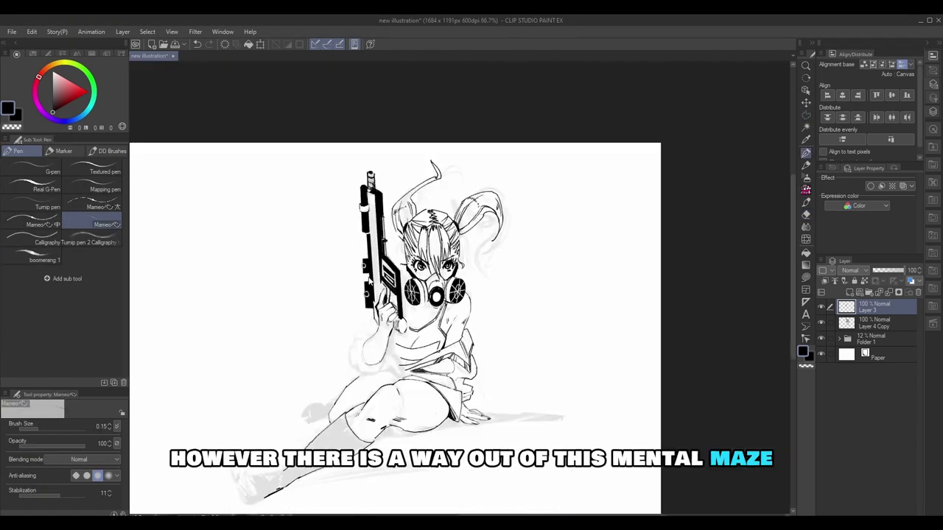
{"action": "scroll", "coordinate": [457, 295], "scroll_direction": "up", "scroll_amount": 2}
{"action": "key", "text": "e"}
{"action": "scroll", "coordinate": [457, 295], "scroll_direction": "up", "scroll_amount": 1}
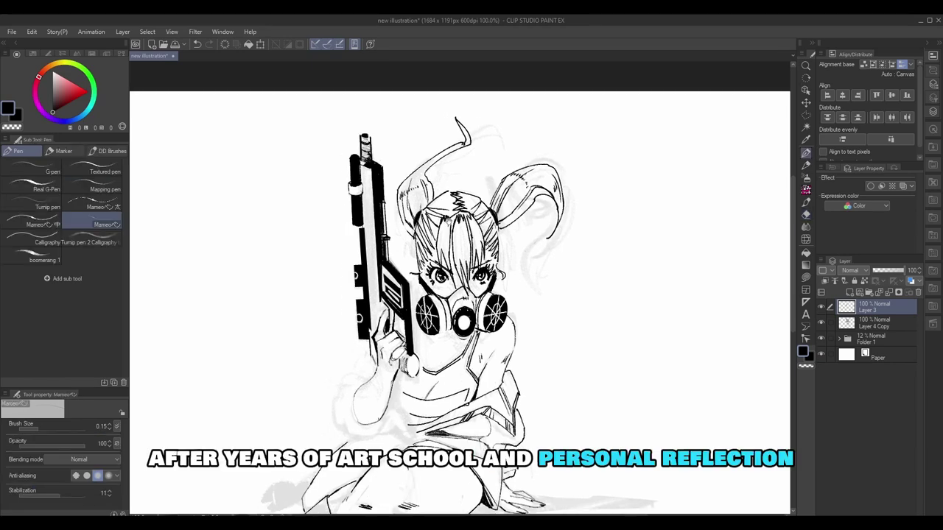
Ink black shading streaks along the gun barrel with the Calligraphy pen at size 0.30.
{"action": "key", "text": "p"}
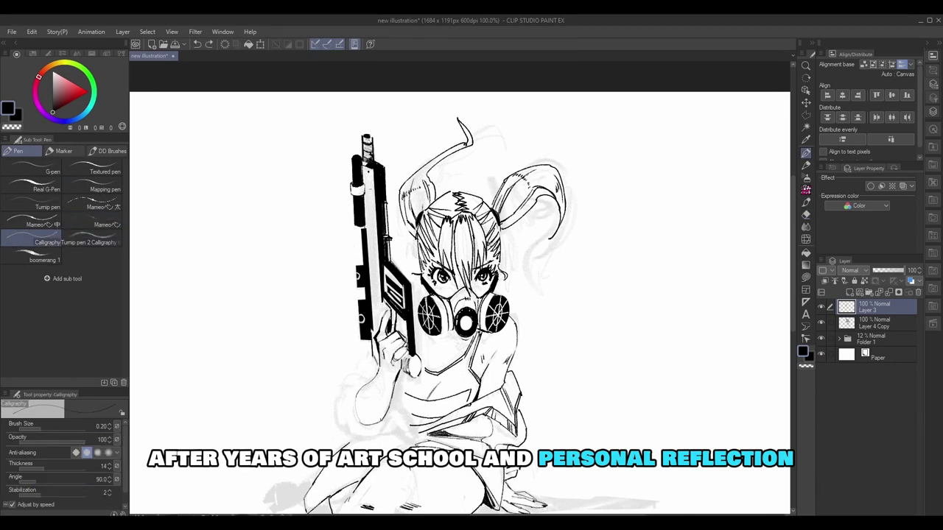
{"action": "key", "text": "e"}
{"action": "scroll", "coordinate": [456, 295], "scroll_direction": "up", "scroll_amount": 1}
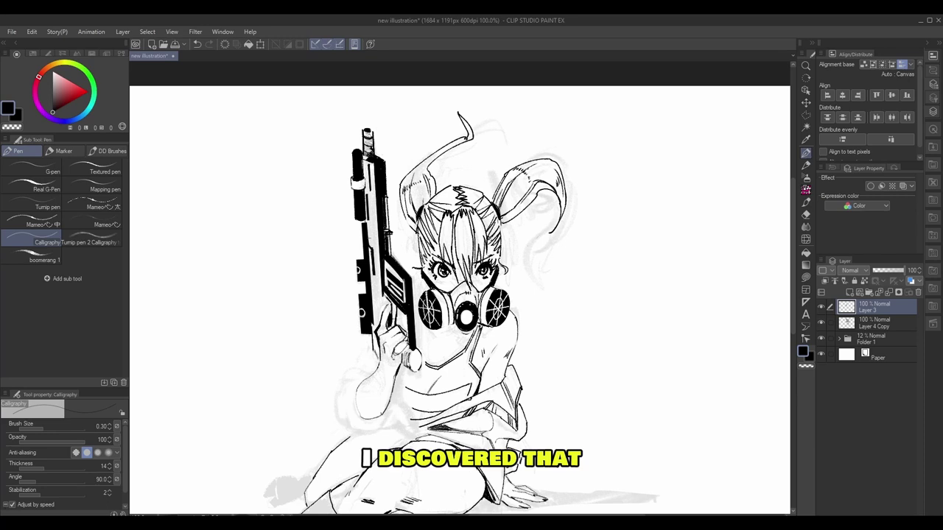
{"action": "key", "text": "p"}
{"action": "key", "text": "e"}
{"action": "key", "text": "p"}
{"action": "key", "text": "e"}
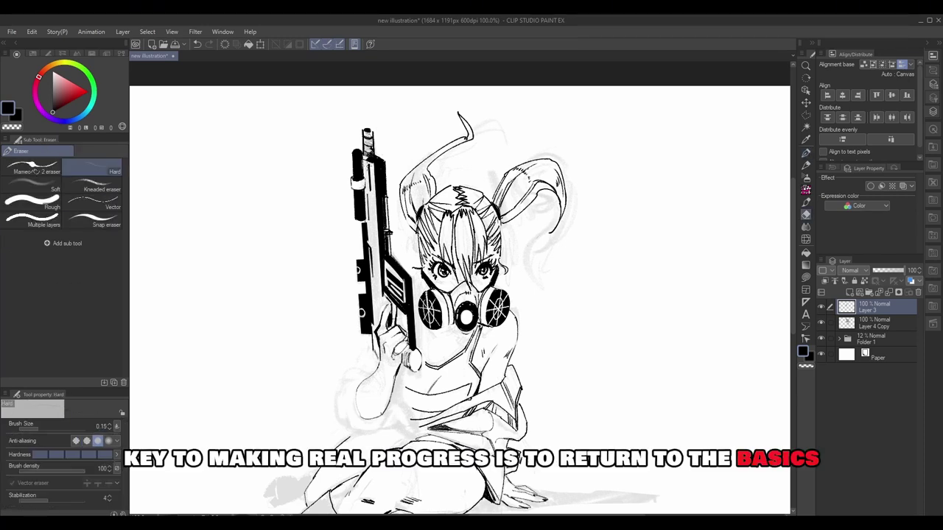
{"action": "key", "text": "p"}
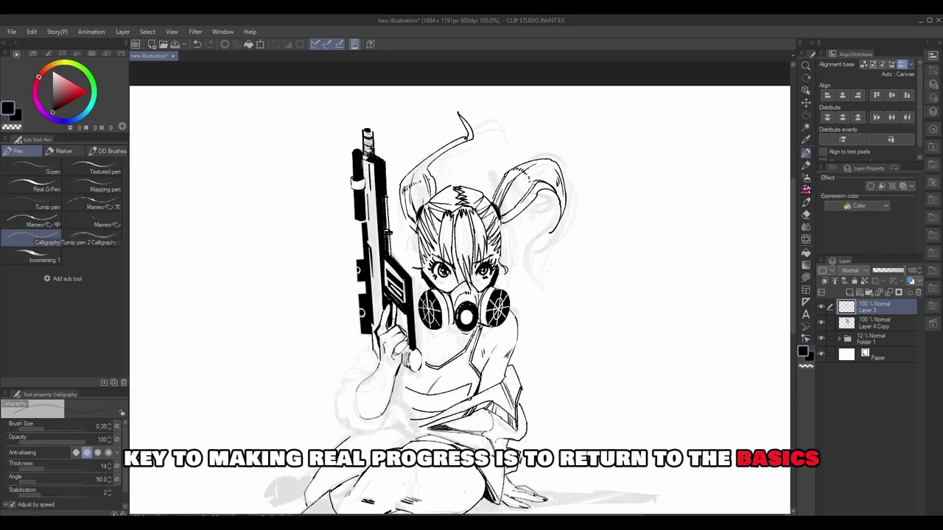
Blacken the gap between the trigger finger and the gun grip with the Calligraphy pen at size 0.10.
{"action": "key", "text": "bracketleft"}
{"action": "key", "text": "bracketleft"}
{"action": "key", "text": "bracketleft"}
{"action": "key", "text": "bracketleft"}
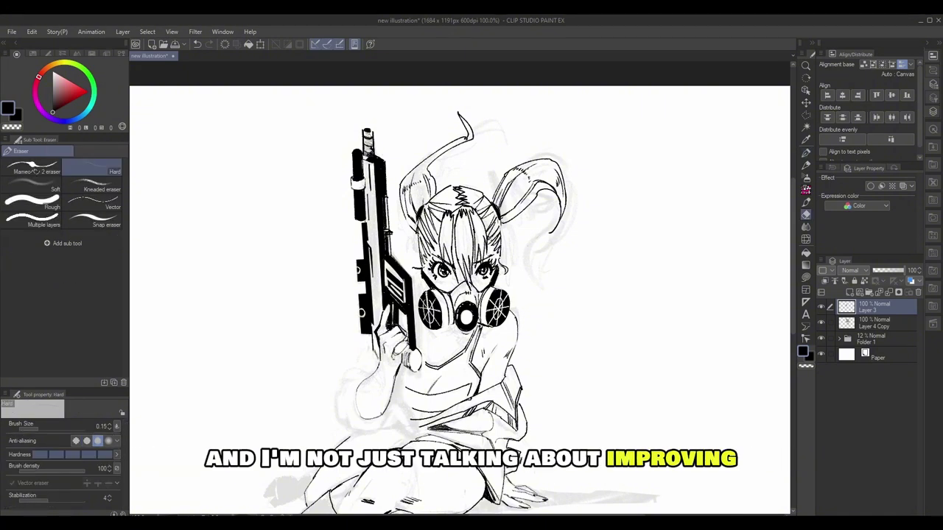
{"action": "key", "text": "x"}
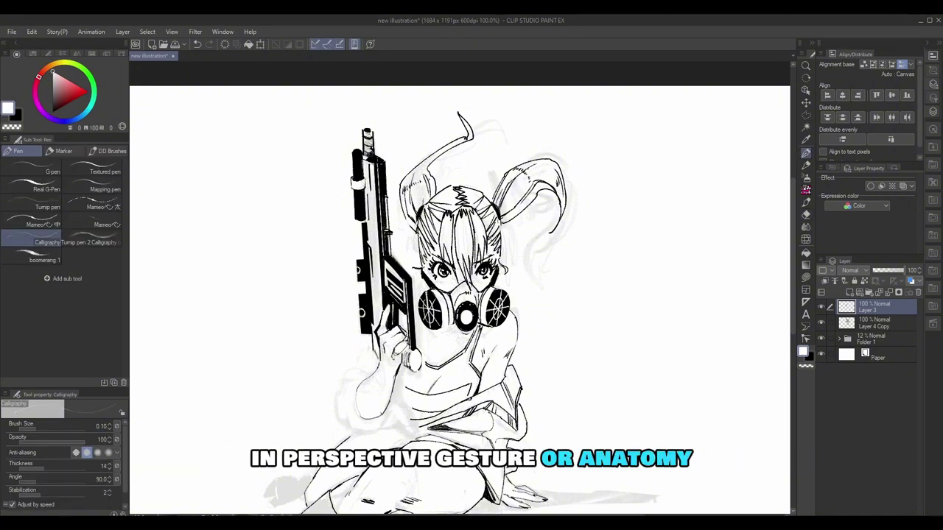
{"action": "scroll", "coordinate": [596, 326], "scroll_direction": "down", "scroll_amount": 2}
{"action": "scroll", "coordinate": [597, 326], "scroll_direction": "up", "scroll_amount": 4}
Blacken the rounded knob at the end of the grip with the Calligraphy pen at size 0.40, leaving a thin highlight.
{"action": "key", "text": "x"}
{"action": "key", "text": "bracketright"}
{"action": "key", "text": "bracketright"}
{"action": "key", "text": "bracketright"}
{"action": "key", "text": "bracketright"}
{"action": "left_click_drag", "start_coordinate": [385, 313], "coordinate": [387, 333]}
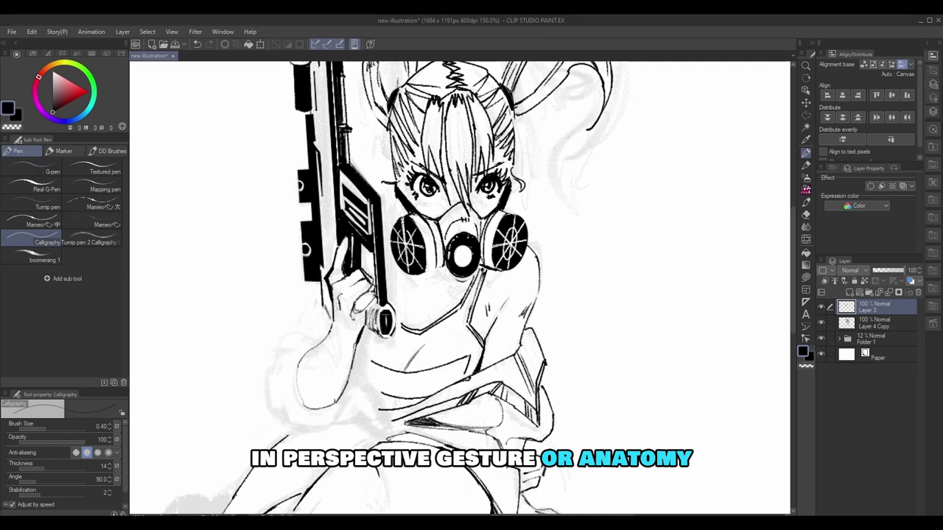
{"action": "key", "text": "ctrl+z"}
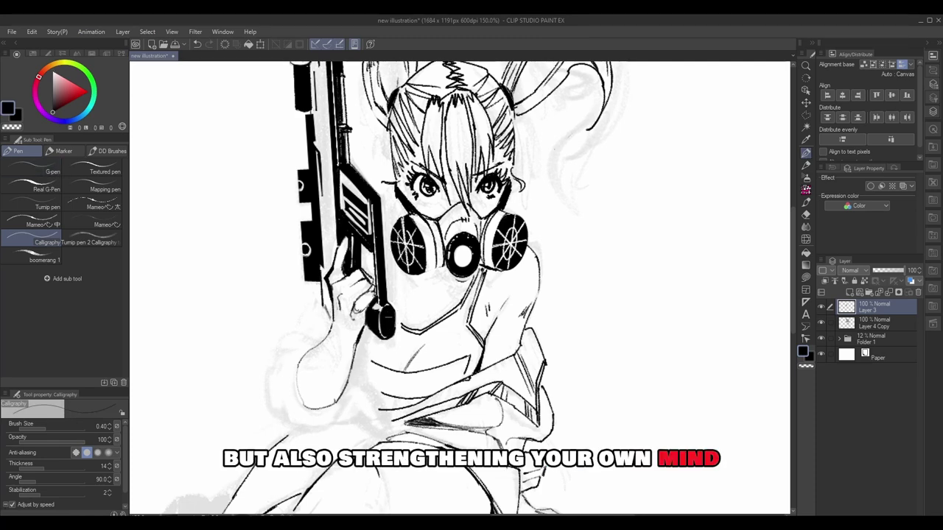
Ink a solid black tapered piece of the gun below the knob, beside the forearm.
{"action": "scroll", "coordinate": [461, 288], "scroll_direction": "down", "scroll_amount": 2}
{"action": "left_click_drag", "start_coordinate": [389, 284], "coordinate": [373, 336]}
{"action": "scroll", "coordinate": [461, 288], "scroll_direction": "up", "scroll_amount": 2}
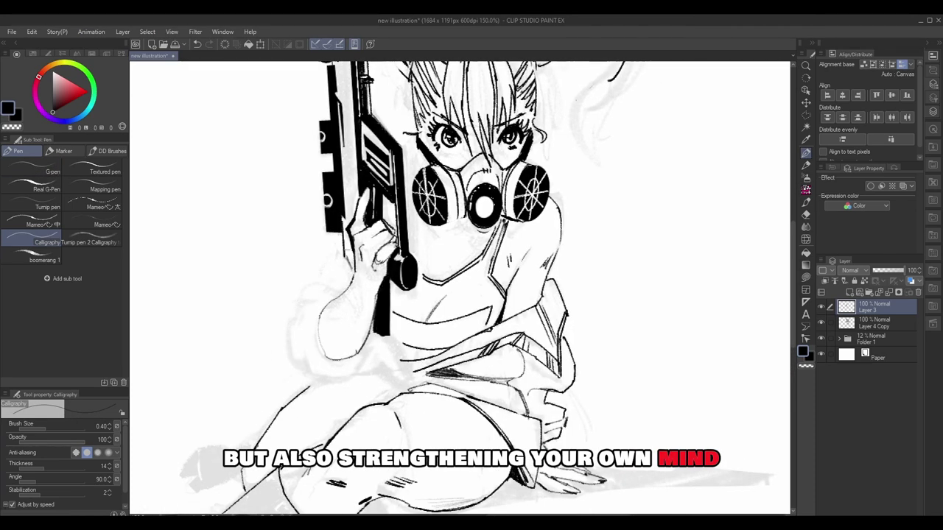
Clean up the tip of the gun's muzzle on Layer 4 Copy with the Hard eraser at size 0.15.
{"action": "scroll", "coordinate": [461, 288], "scroll_direction": "down", "scroll_amount": 2}
{"action": "key", "text": "e"}
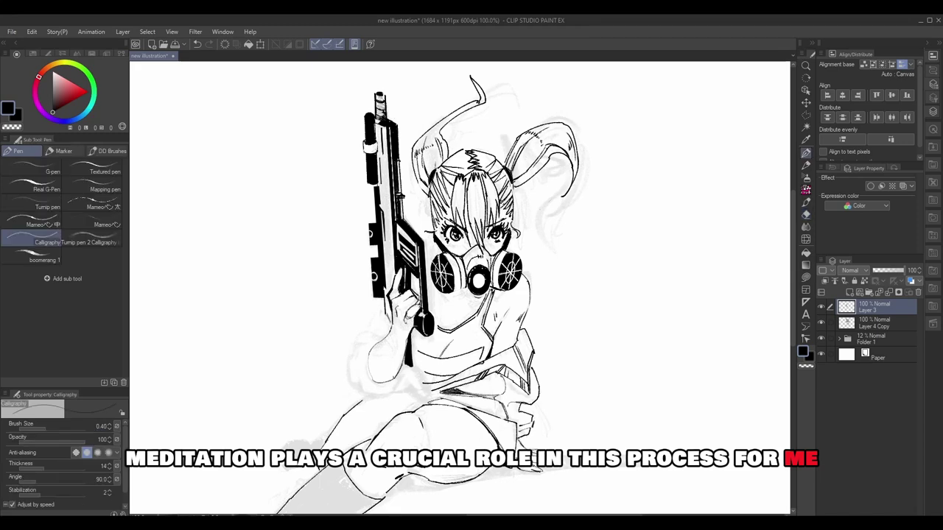
{"action": "key", "text": "alt+bracketleft"}
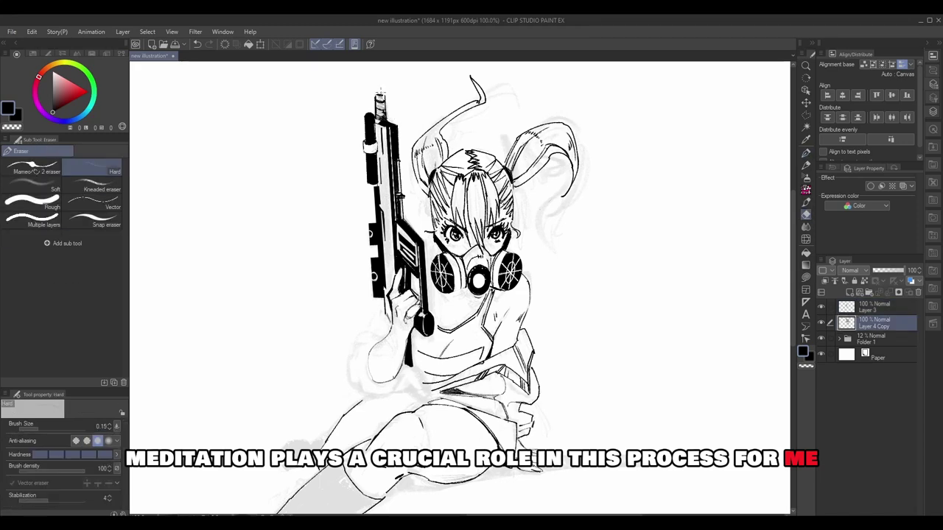
{"action": "key", "text": "p"}
{"action": "key", "text": "alt+bracketright"}
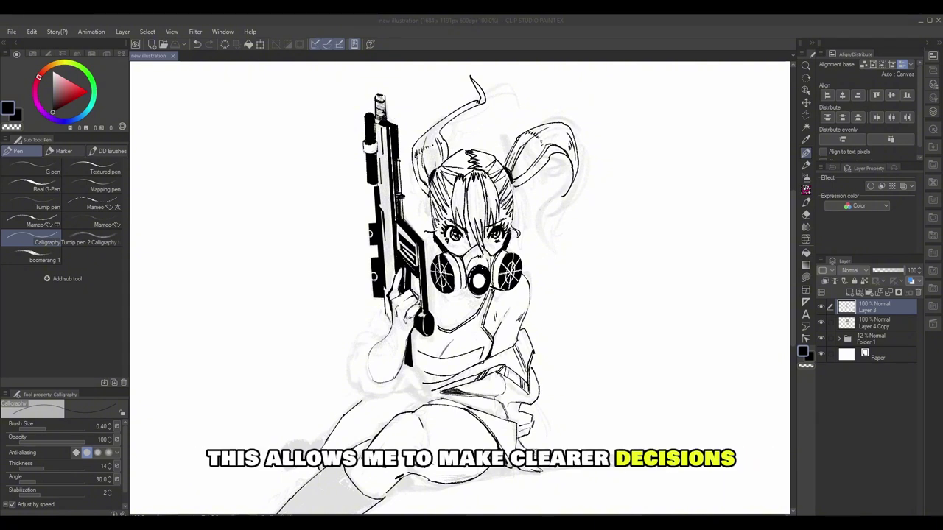
Carve notches into the gun's black side rail with the Hard eraser and a white Calligraphy pen at size 0.40.
{"action": "key", "text": "e"}
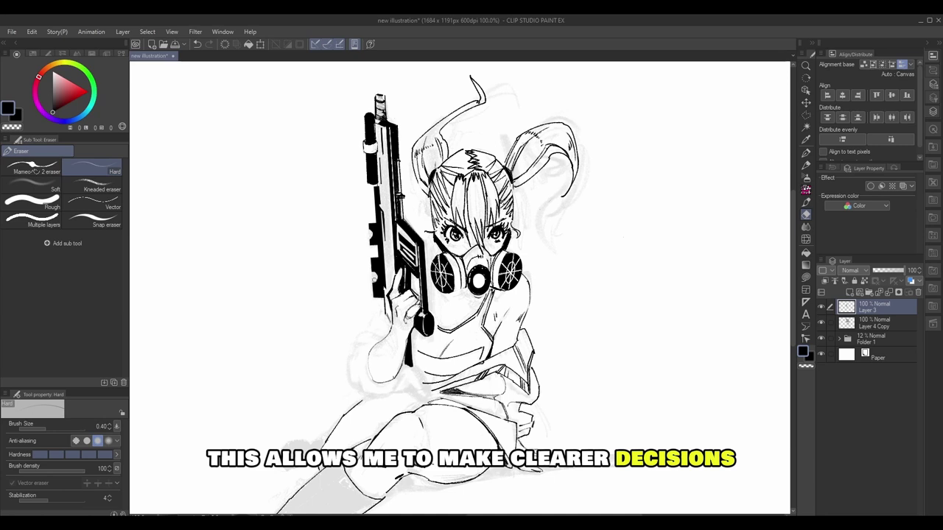
{"action": "key", "text": "p"}
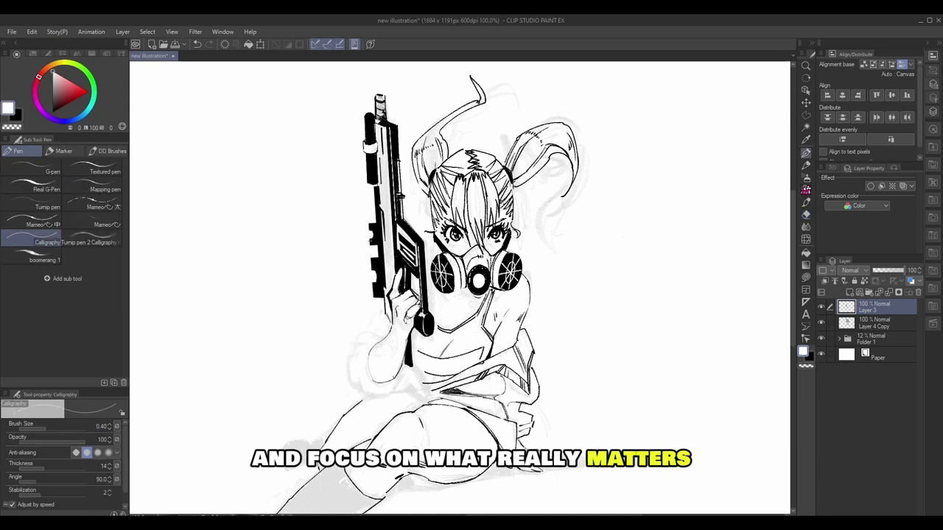
{"action": "key", "text": "x"}
{"action": "key", "text": "e"}
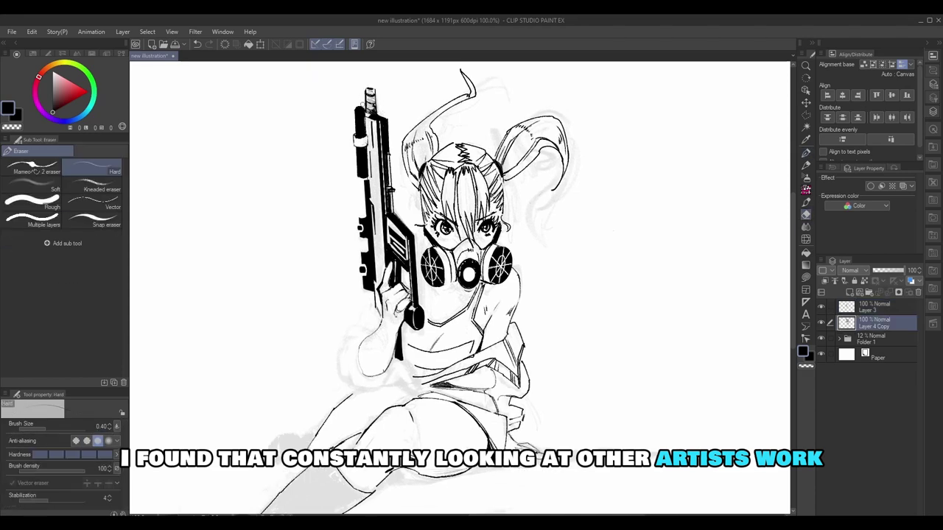
Refine the edges of the gun's scope and barrel on Layer 4 Copy, alternating the Calligraphy pen and Hard eraser at 0.40.
{"action": "key", "text": "p"}
{"action": "key", "text": "e"}
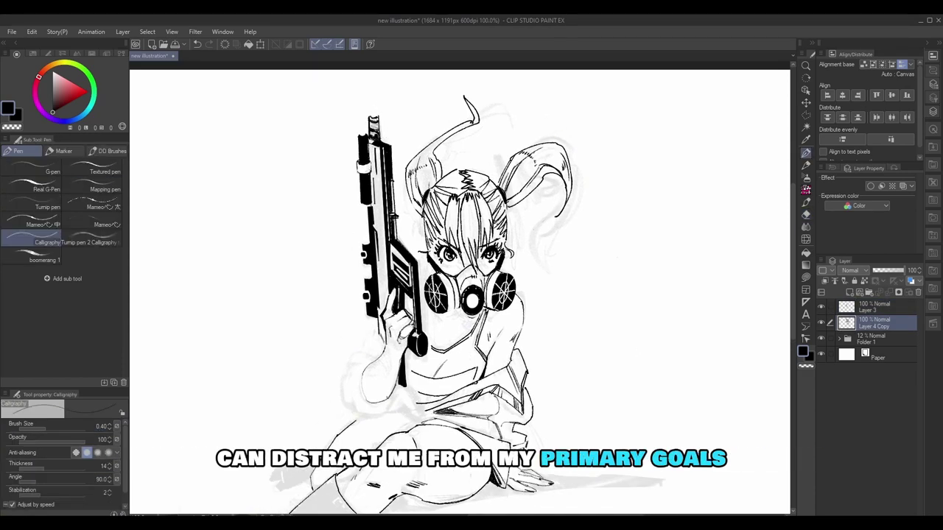
{"action": "key", "text": "p"}
{"action": "key", "text": "e"}
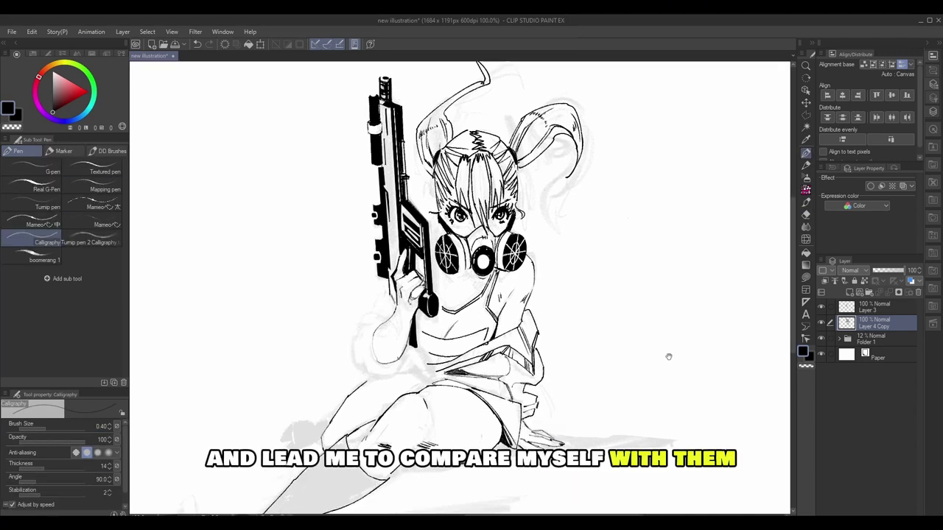
Extend the solid black gun stock from the forearm down to the lap with the Calligraphy pen at size 0.40.
{"action": "key", "text": "p"}
{"action": "left_click_drag", "start_coordinate": [386, 315], "coordinate": [426, 342]}
{"action": "left_click_drag", "start_coordinate": [393, 313], "coordinate": [421, 342]}
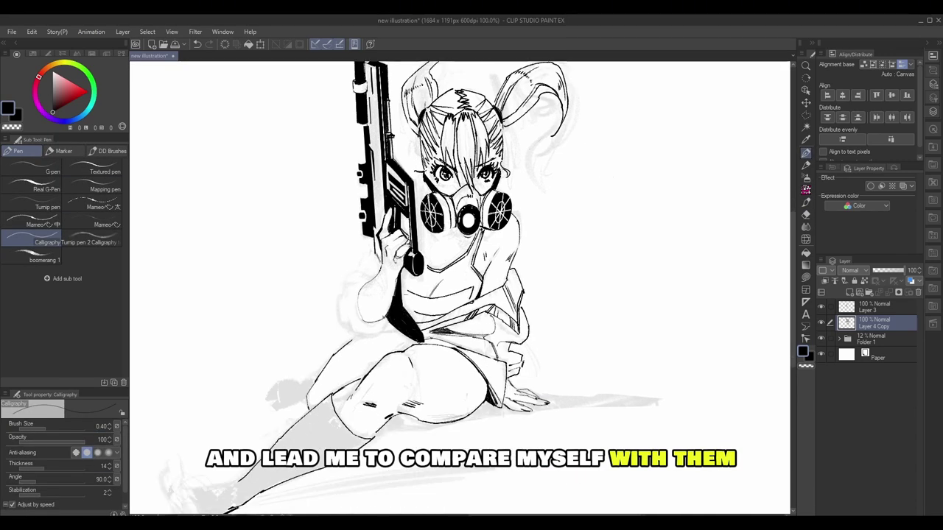
Detail the butt of the gun stock on Layer 3 with solid black and curved white bands.
{"action": "left_click", "coordinate": [873, 308]}
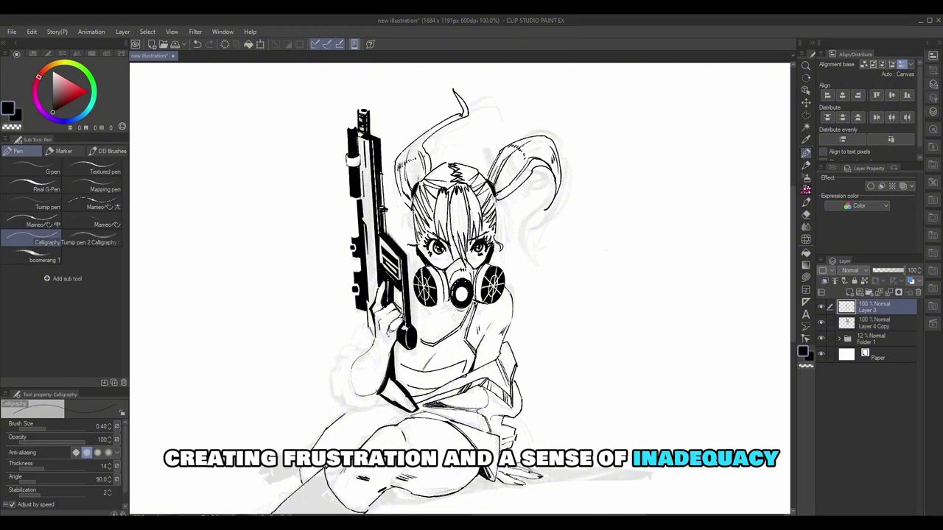
{"action": "key", "text": "e"}
{"action": "mouse_move", "coordinate": [382, 407]}
{"action": "left_mouse_down"}
{"action": "mouse_move", "coordinate": [413, 397]}
{"action": "mouse_move", "coordinate": [405, 383]}
{"action": "left_mouse_up"}
{"action": "key", "text": "p"}
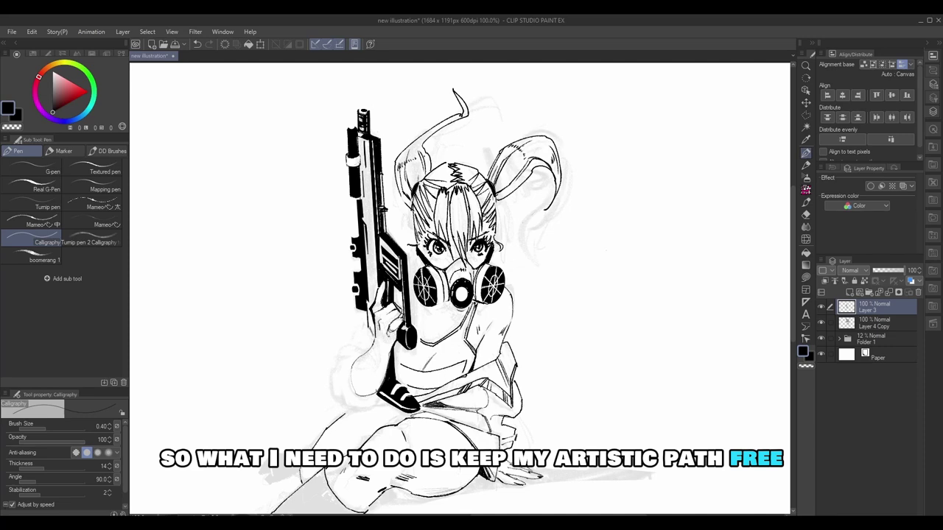
Merge Layer 4 Copy and Layer 3 into one line-art layer and choose the Mameo pen at size 0.15.
{"action": "left_click_drag", "start_coordinate": [873, 322], "coordinate": [918, 292]}
{"action": "left_click", "coordinate": [103, 224]}
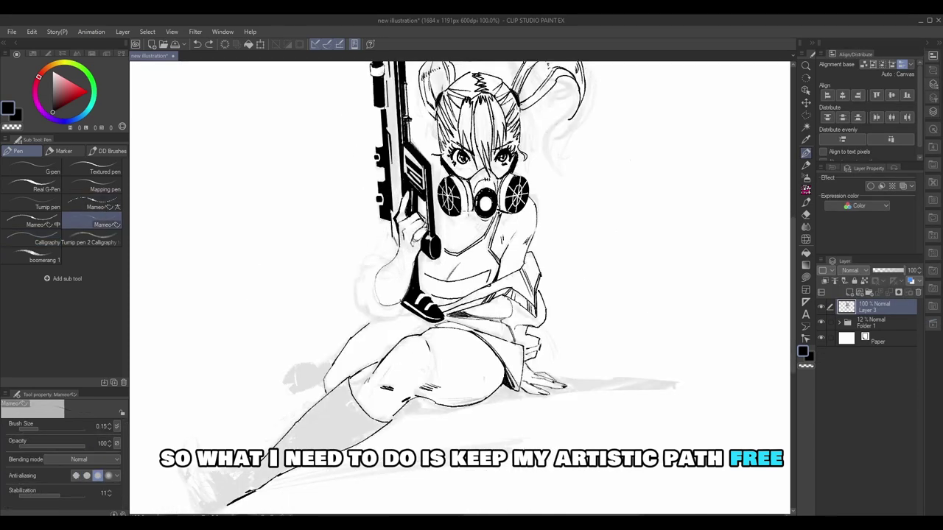
{"action": "left_click", "coordinate": [822, 321]}
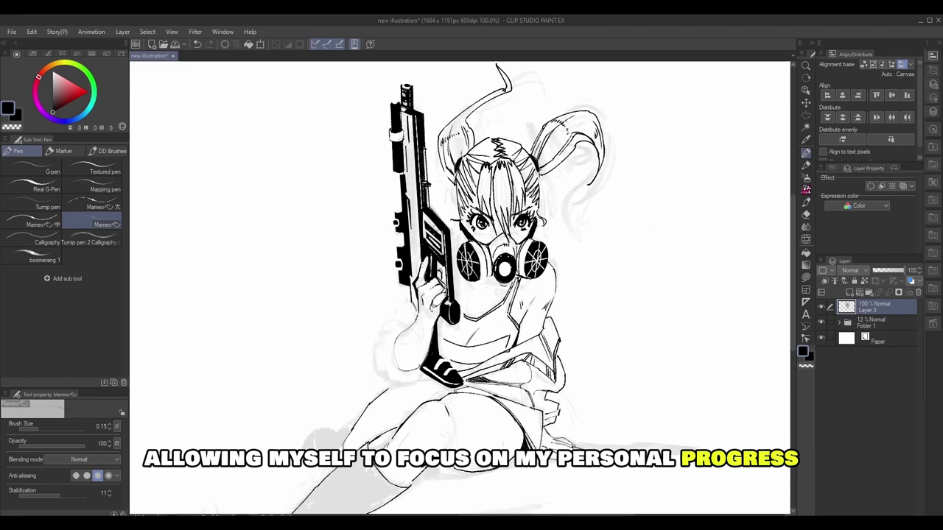
Ink the outline and sole of the extended foot and fill the knee sock solid black.
{"action": "scroll", "coordinate": [460, 287], "scroll_direction": "down", "scroll_amount": 5}
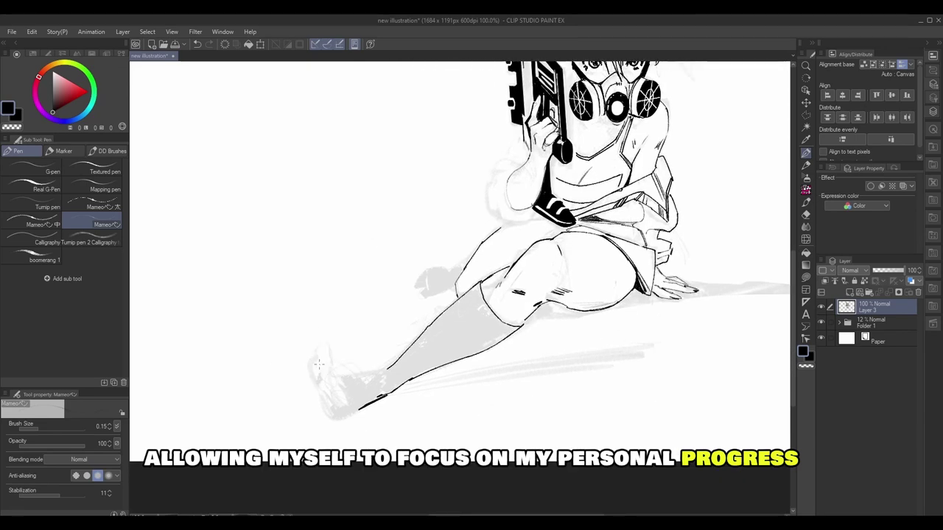
{"action": "scroll", "coordinate": [461, 288], "scroll_direction": "up", "scroll_amount": 3}
{"action": "left_click_drag", "start_coordinate": [409, 295], "coordinate": [403, 345]}
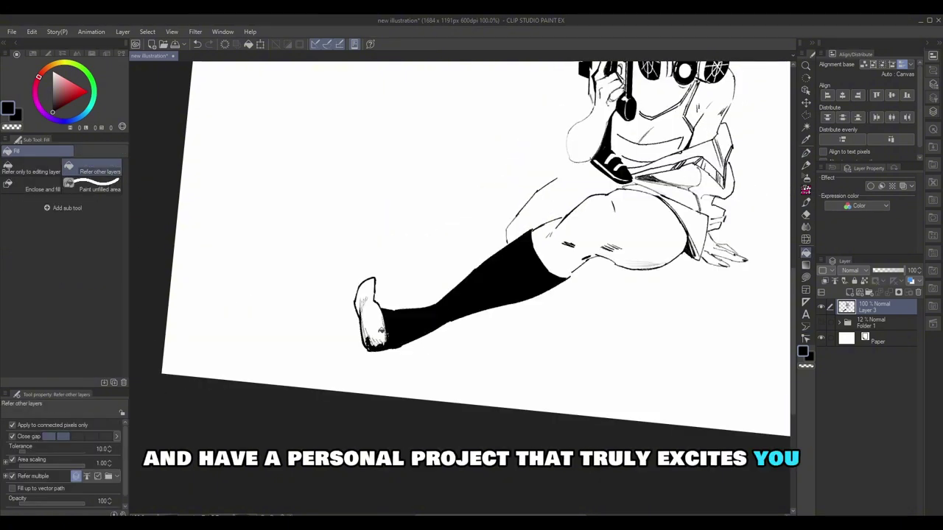
Hatch fine white highlights on the black sock at the ankle with the Mameo 太 pen at size 0.30.
{"action": "key", "text": "p"}
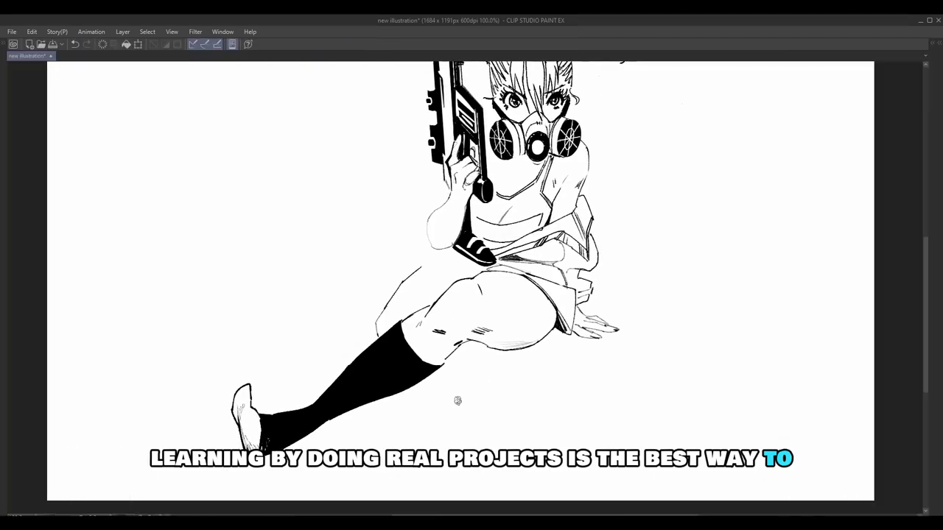
{"action": "key", "text": "Tab"}
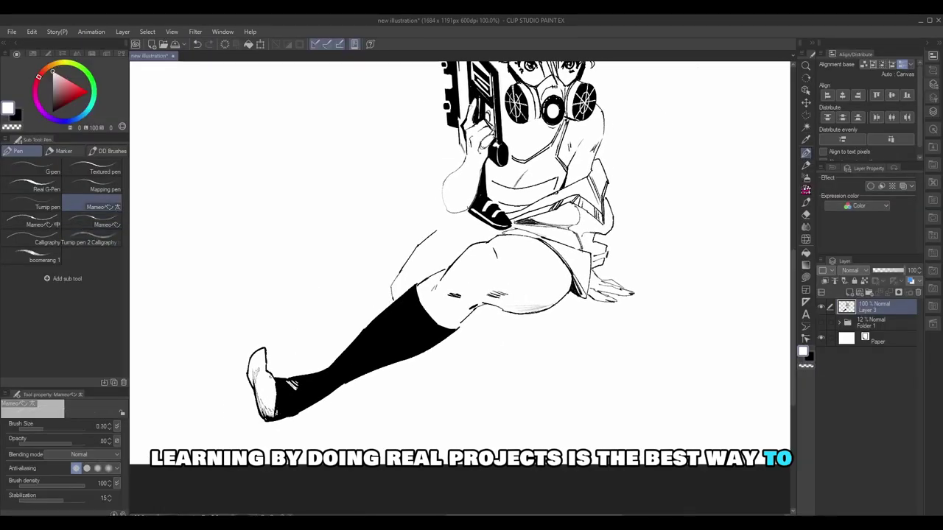
{"action": "mouse_move", "coordinate": [294, 381]}
{"action": "left_mouse_down"}
{"action": "mouse_move", "coordinate": [283, 392]}
{"action": "mouse_move", "coordinate": [320, 393]}
{"action": "left_mouse_up"}
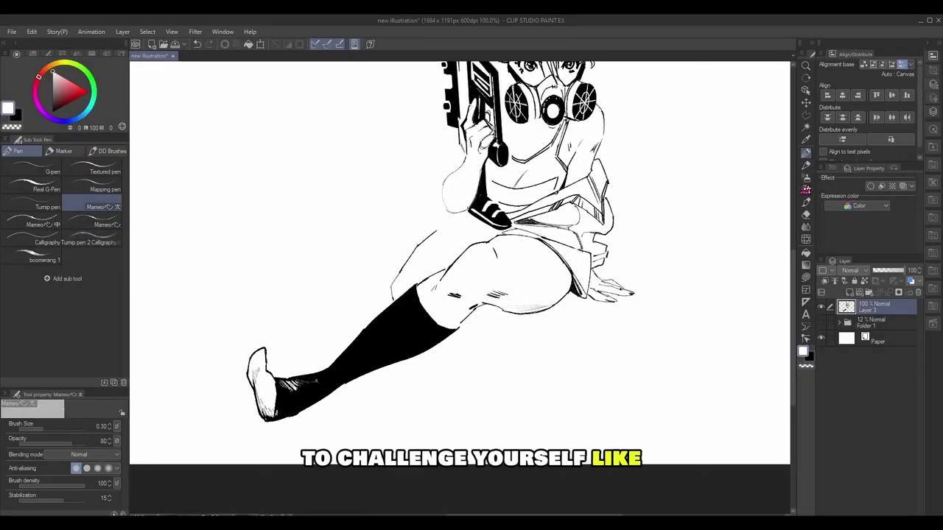
Draw a long thin white highlight down the black sock from knee to ankle with the Mameo pen at size 1.00.
{"action": "left_click", "coordinate": [92, 225]}
{"action": "mouse_move", "coordinate": [418, 308]}
{"action": "left_mouse_down"}
{"action": "mouse_move", "coordinate": [409, 324]}
{"action": "mouse_move", "coordinate": [503, 363]}
{"action": "left_mouse_up"}
{"action": "key", "text": "x"}
{"action": "key", "text": "x"}
{"action": "left_click_drag", "start_coordinate": [428, 400], "coordinate": [358, 407]}
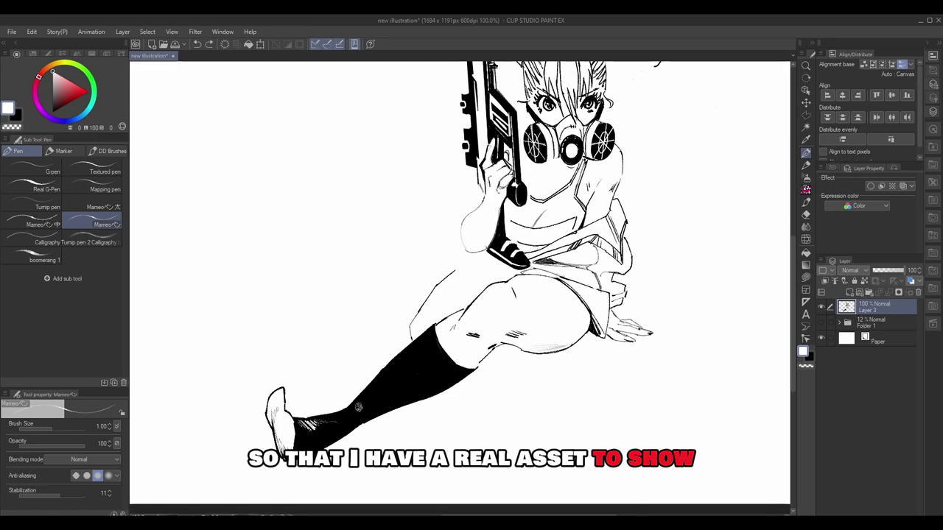
{"action": "scroll", "coordinate": [411, 383], "scroll_direction": "down", "scroll_amount": 5}
{"action": "scroll", "coordinate": [412, 384], "scroll_direction": "up", "scroll_amount": 5}
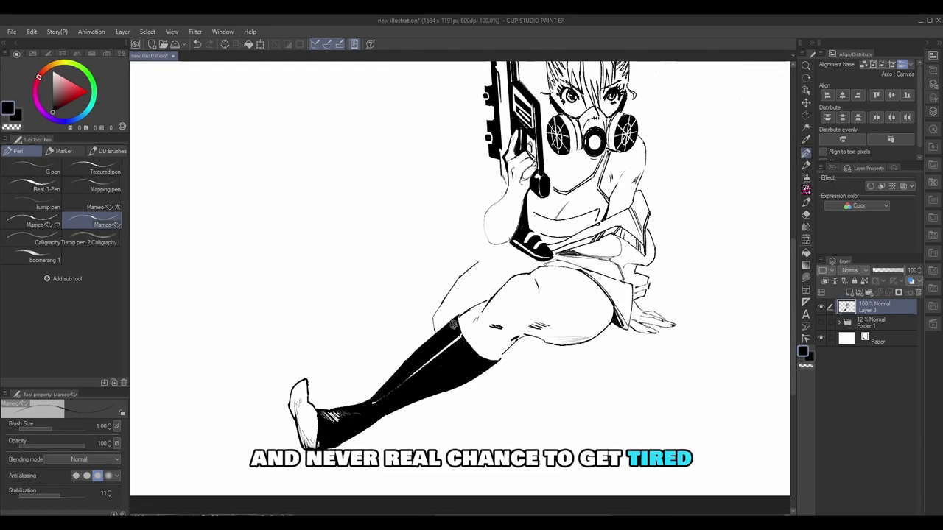
Hatch white highlights at the sock's upper edge and black shading on the sole with the Mameo 太 pen at size 0.30.
{"action": "left_click", "coordinate": [103, 207]}
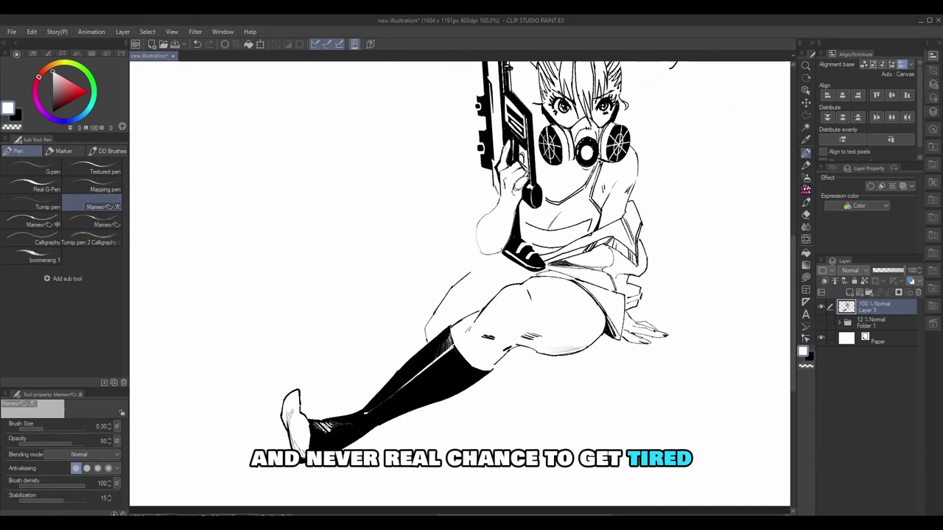
{"action": "key", "text": "x"}
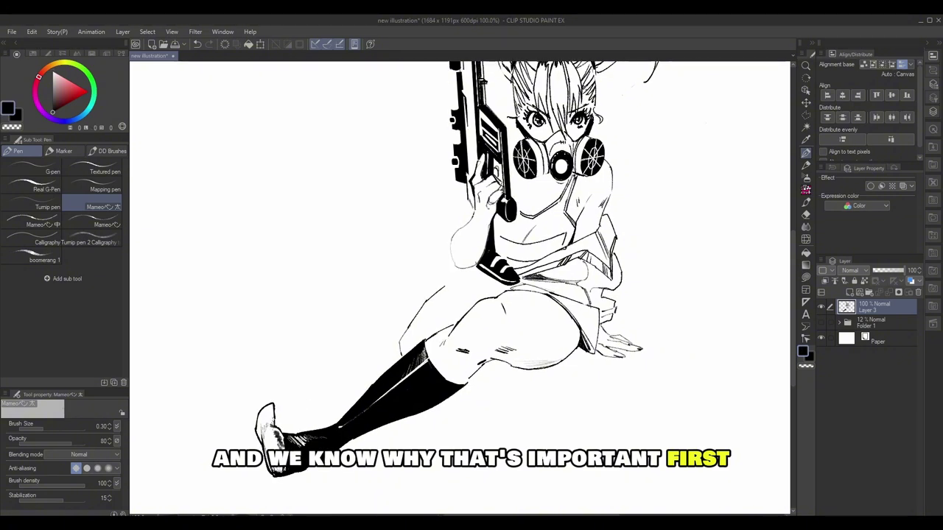
{"action": "scroll", "coordinate": [636, 312], "scroll_direction": "down", "scroll_amount": 3}
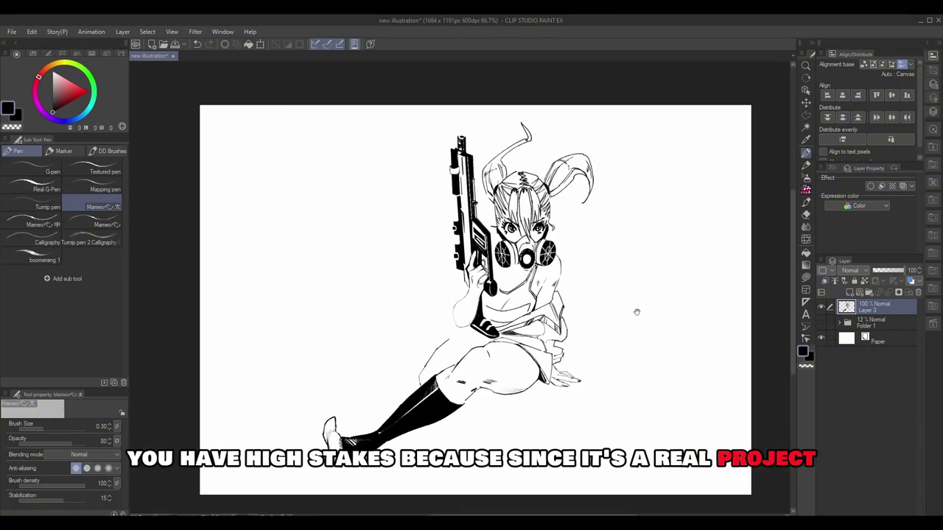
Ink the bunched sleeve around the raised forearm with the Mameo pen at size 1.00 and make its underside solid black.
{"action": "scroll", "coordinate": [580, 288], "scroll_direction": "up", "scroll_amount": 3}
{"action": "left_click_drag", "start_coordinate": [580, 147], "coordinate": [589, 184]}
{"action": "left_click", "coordinate": [103, 224]}
{"action": "left_click_drag", "start_coordinate": [583, 428], "coordinate": [707, 426]}
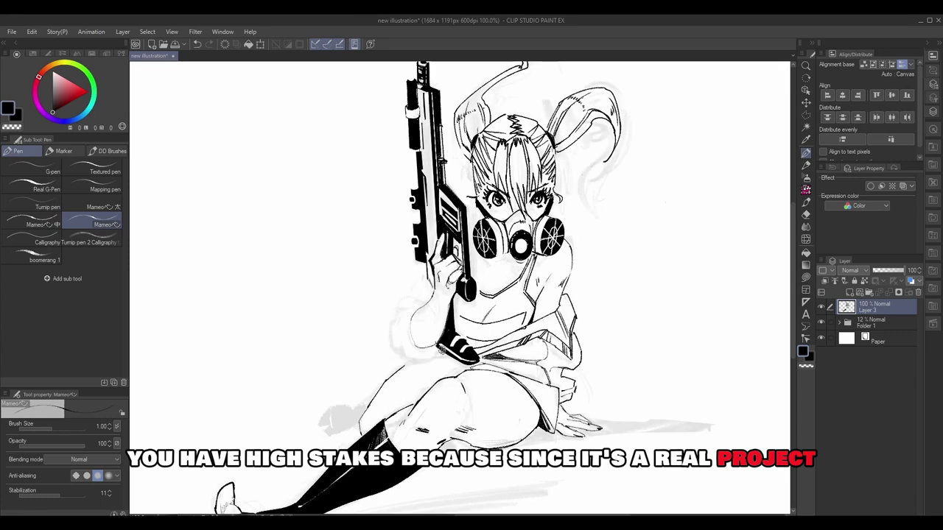
{"action": "left_click_drag", "start_coordinate": [412, 335], "coordinate": [438, 351]}
{"action": "mouse_move", "coordinate": [401, 317]}
{"action": "left_mouse_down"}
{"action": "mouse_move", "coordinate": [438, 356]}
{"action": "mouse_move", "coordinate": [416, 354]}
{"action": "left_mouse_up"}
{"action": "key", "text": "g"}
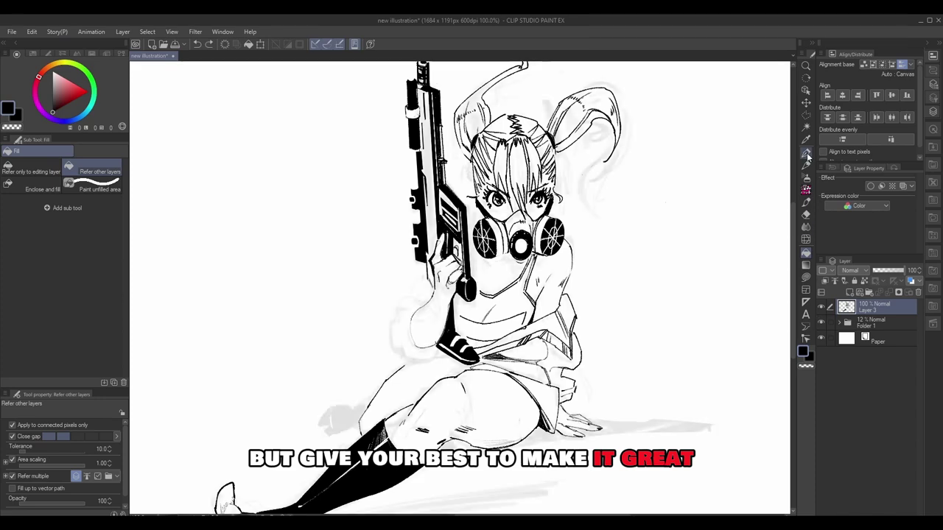
{"action": "left_click", "coordinate": [806, 153]}
{"action": "mouse_move", "coordinate": [412, 307]}
{"action": "left_mouse_down"}
{"action": "mouse_move", "coordinate": [428, 348]}
{"action": "mouse_move", "coordinate": [410, 332]}
{"action": "left_mouse_up"}
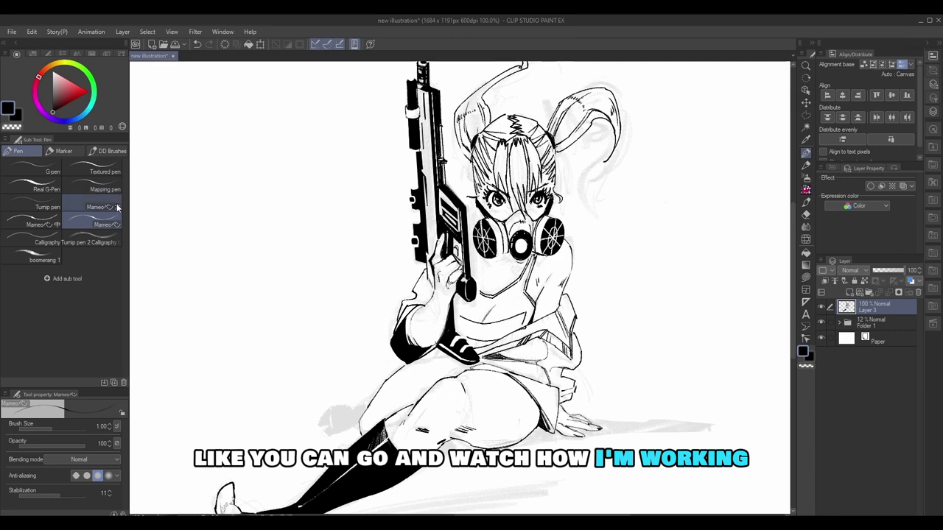
Add hatching and fold lines to the raised arm's sleeve with the Mameo 太 pen at 0.30 and Mameo 中 pen at 0.50.
{"action": "left_click", "coordinate": [104, 207]}
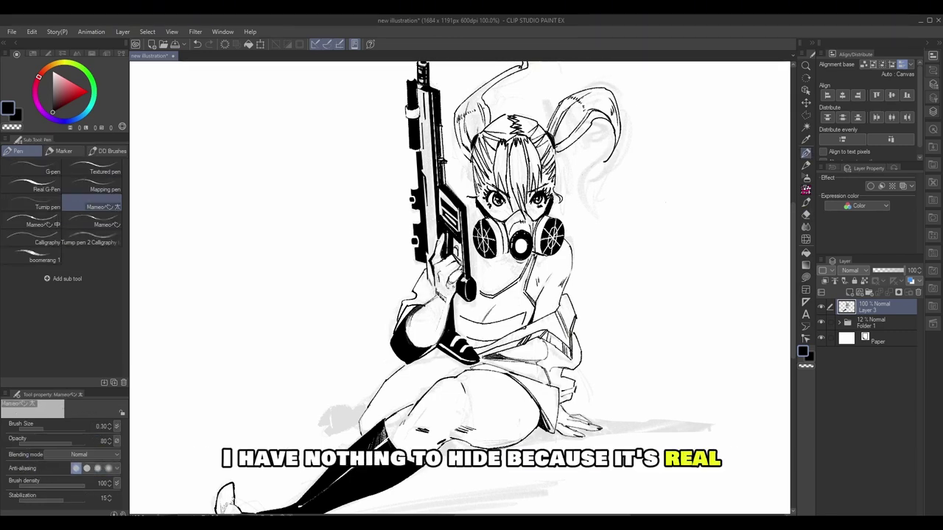
{"action": "left_click", "coordinate": [33, 224]}
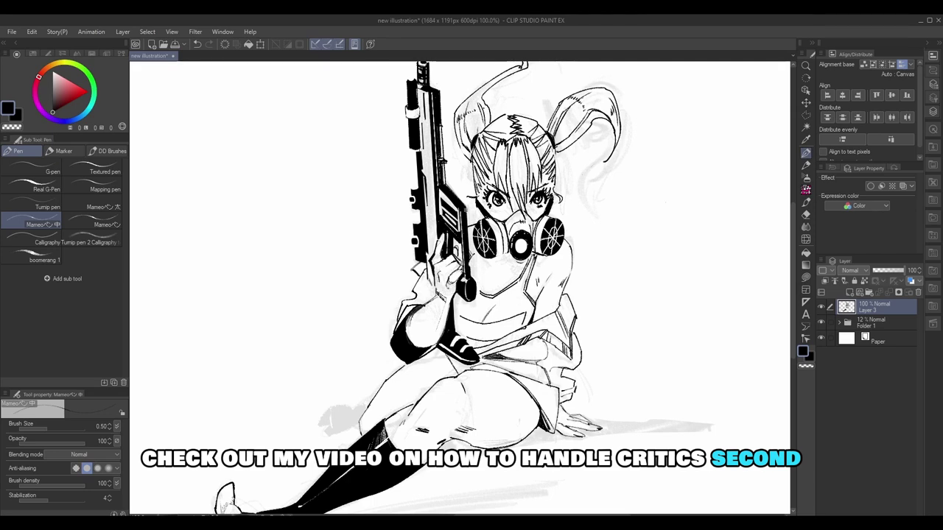
{"action": "left_click_drag", "start_coordinate": [460, 287], "coordinate": [449, 305]}
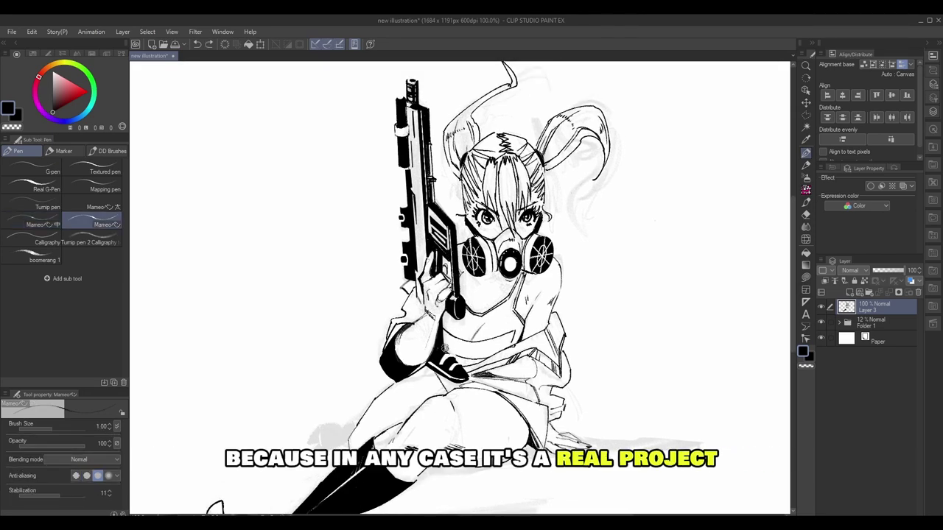
Hatch a shadow on the neck below the gas mask on a new layer with the Mameo 太 pen at size 0.30.
{"action": "key", "text": "ctrl+shift+n"}
{"action": "left_click_drag", "start_coordinate": [625, 341], "coordinate": [640, 360]}
{"action": "left_click", "coordinate": [103, 207]}
{"action": "mouse_move", "coordinate": [487, 301]}
{"action": "left_mouse_down"}
{"action": "mouse_move", "coordinate": [515, 323]}
{"action": "mouse_move", "coordinate": [524, 316]}
{"action": "left_mouse_up"}
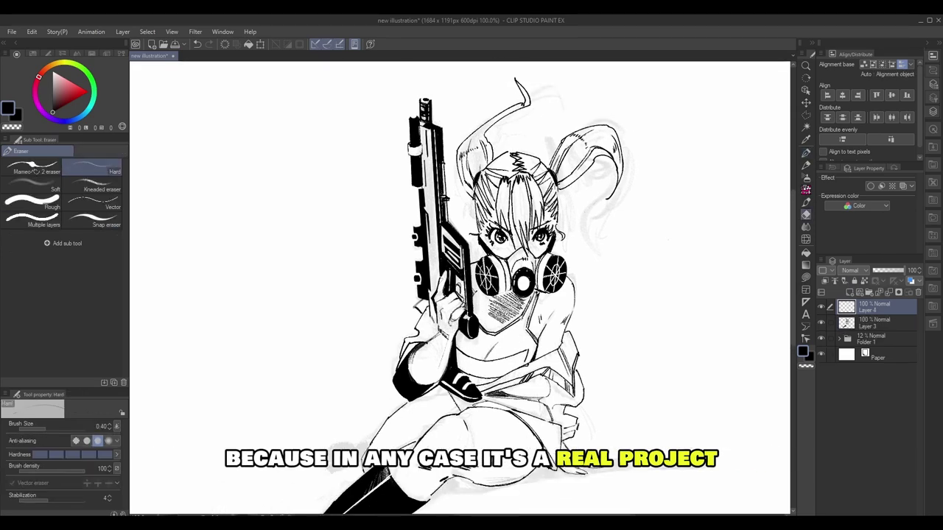
{"action": "mouse_move", "coordinate": [603, 289]}
{"action": "left_mouse_down"}
{"action": "mouse_move", "coordinate": [568, 287]}
{"action": "mouse_move", "coordinate": [593, 268]}
{"action": "left_mouse_up"}
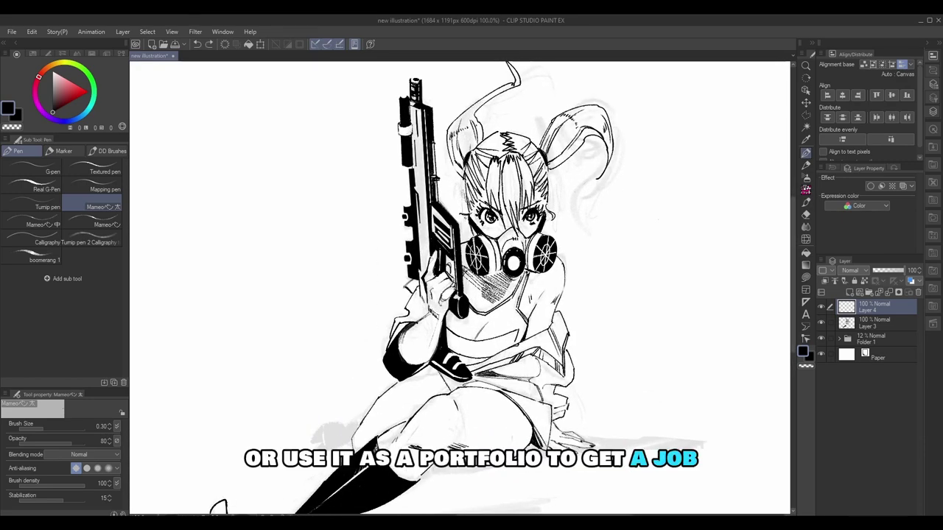
Ink small detail lines beside the face and on the pigtail with the Mameo pen at size 1.00.
{"action": "left_click", "coordinate": [103, 224]}
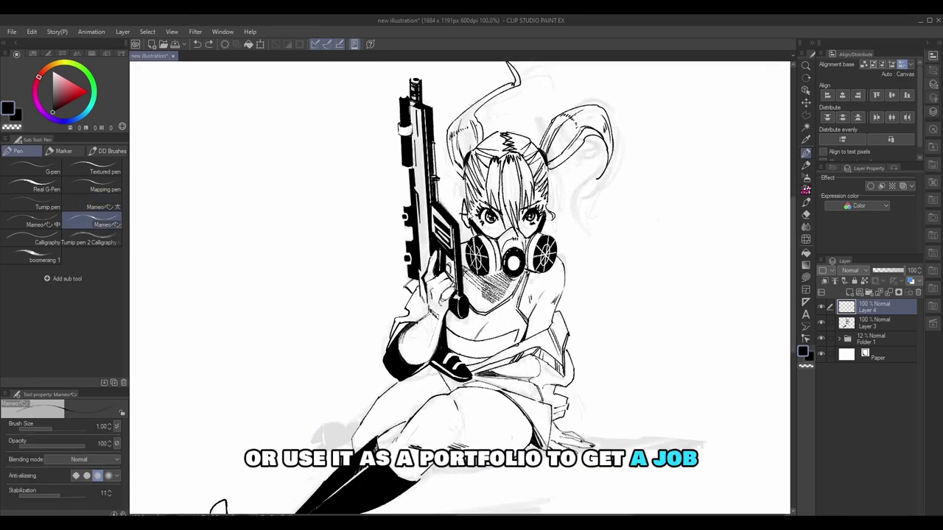
{"action": "left_click_drag", "start_coordinate": [466, 215], "coordinate": [467, 227]}
{"action": "left_click_drag", "start_coordinate": [571, 137], "coordinate": [564, 135]}
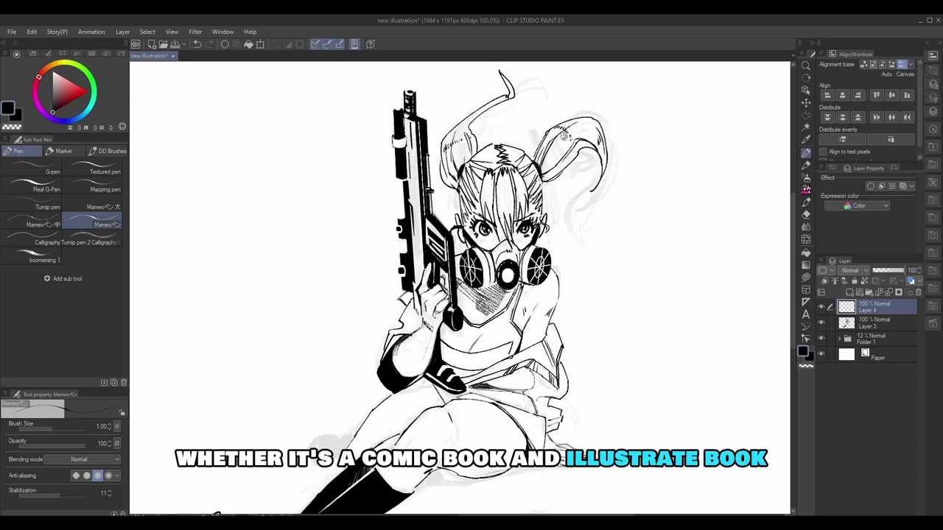
Ink the toes and solid black sock of the foot tucked behind the extended leg with the Mameo pen at size 1.00.
{"action": "mouse_move", "coordinate": [635, 329]}
{"action": "left_mouse_down"}
{"action": "mouse_move", "coordinate": [626, 299]}
{"action": "mouse_move", "coordinate": [686, 207]}
{"action": "left_mouse_up"}
{"action": "left_click_drag", "start_coordinate": [358, 330], "coordinate": [364, 343]}
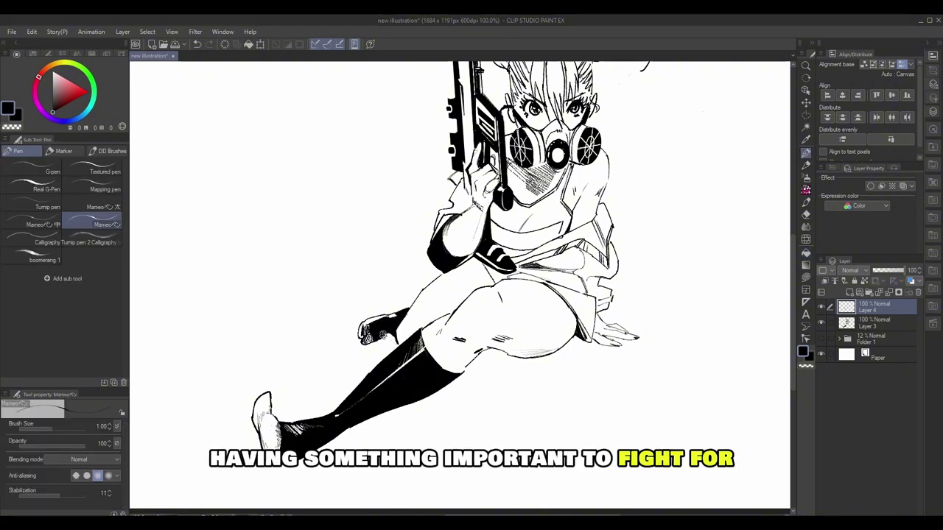
{"action": "key", "text": "e"}
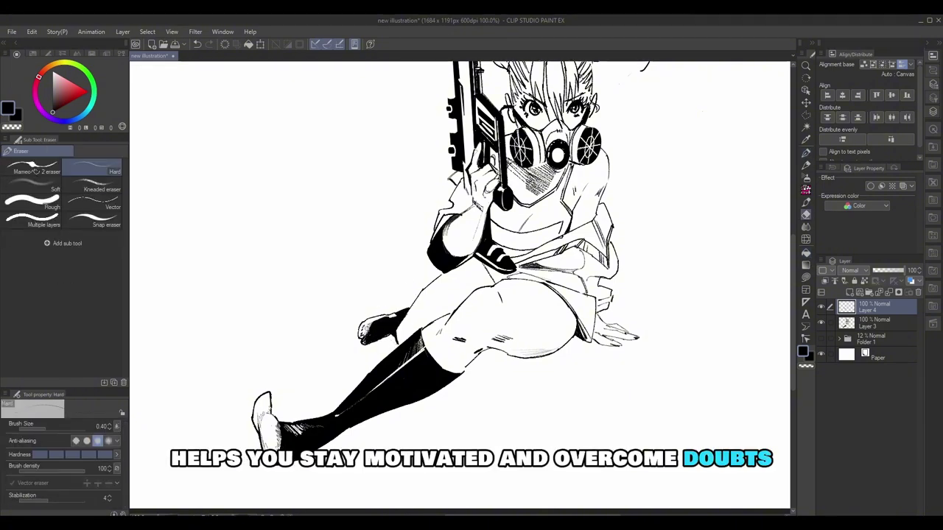
Ink final outline strokes around the tucked foot and its black sock with the Mameo pen at size 1.00.
{"action": "key", "text": "p"}
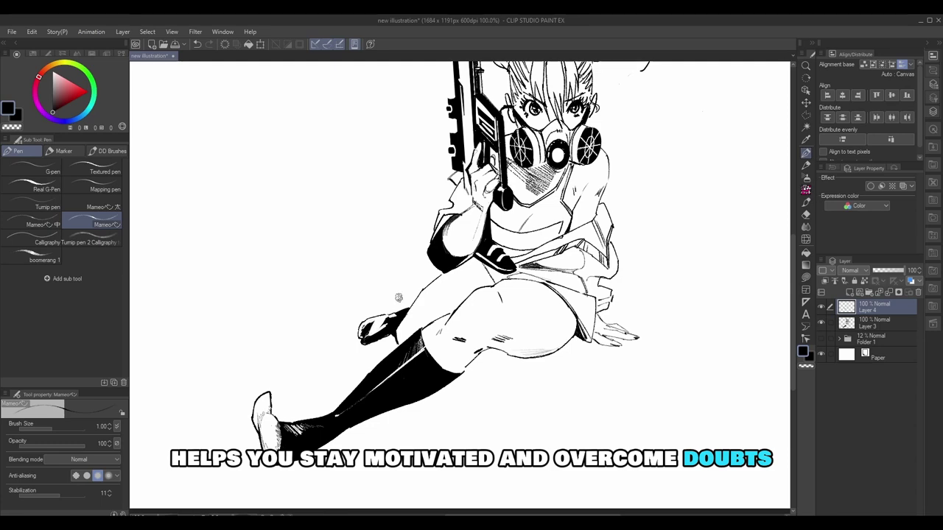
{"action": "left_click_drag", "start_coordinate": [410, 317], "coordinate": [362, 310]}
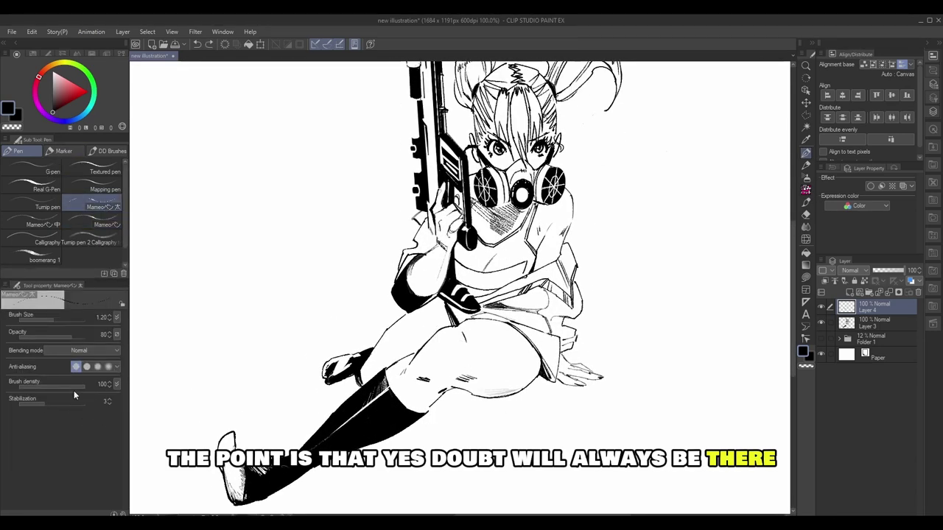
Test the Mameo 太 pen at size 1.20 with vertical strokes on the blank canvas beside the figure.
{"action": "left_click_drag", "start_coordinate": [284, 218], "coordinate": [294, 357]}
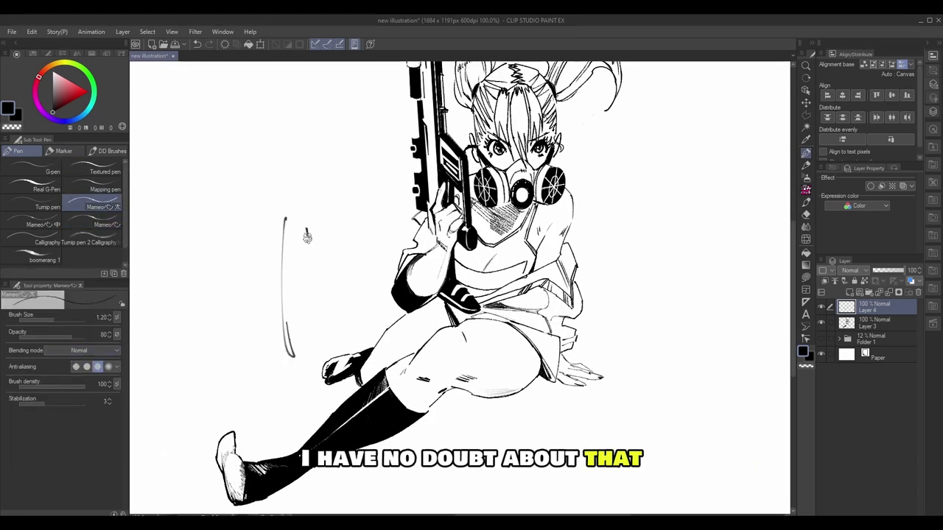
{"action": "left_click", "coordinate": [122, 304]}
{"action": "left_click", "coordinate": [208, 147]}
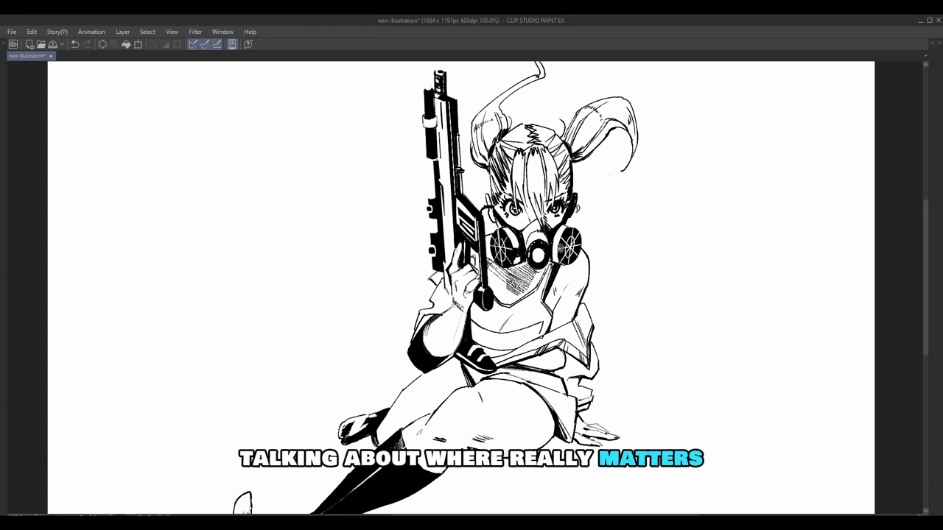
Save the finished line art to its existing file, new illustration.
{"action": "scroll", "coordinate": [700, 280], "scroll_direction": "down", "scroll_amount": 1}
{"action": "scroll", "coordinate": [609, 299], "scroll_direction": "up", "scroll_amount": 2}
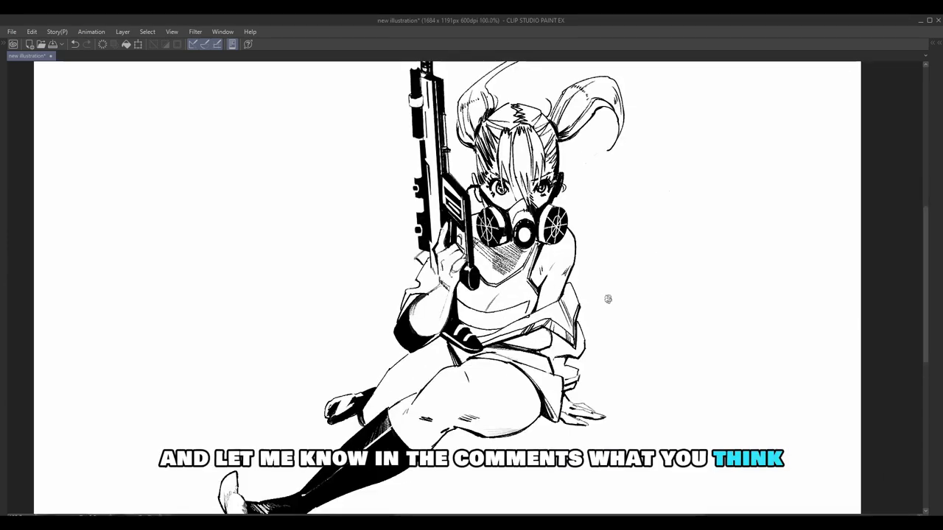
{"action": "scroll", "coordinate": [634, 319], "scroll_direction": "down", "scroll_amount": 2}
{"action": "key", "text": "ctrl+s"}
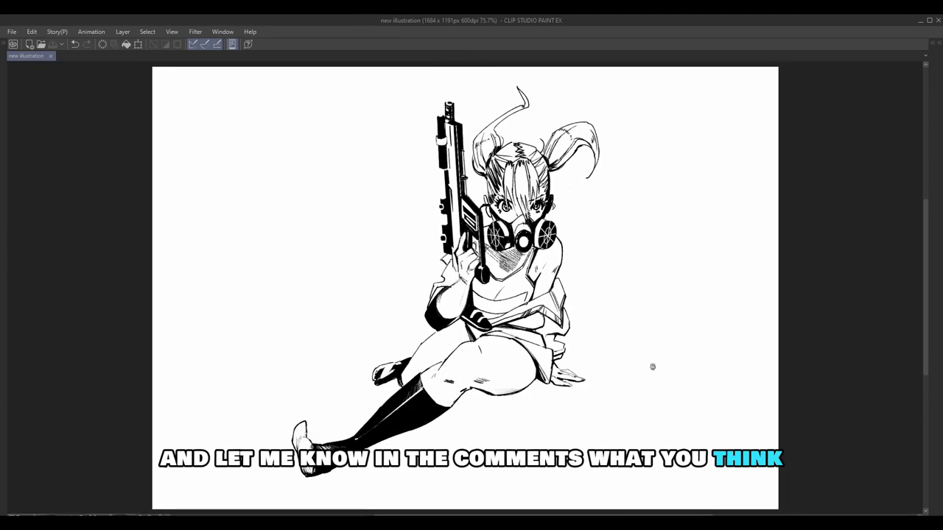
{"action": "key", "text": "Tab"}
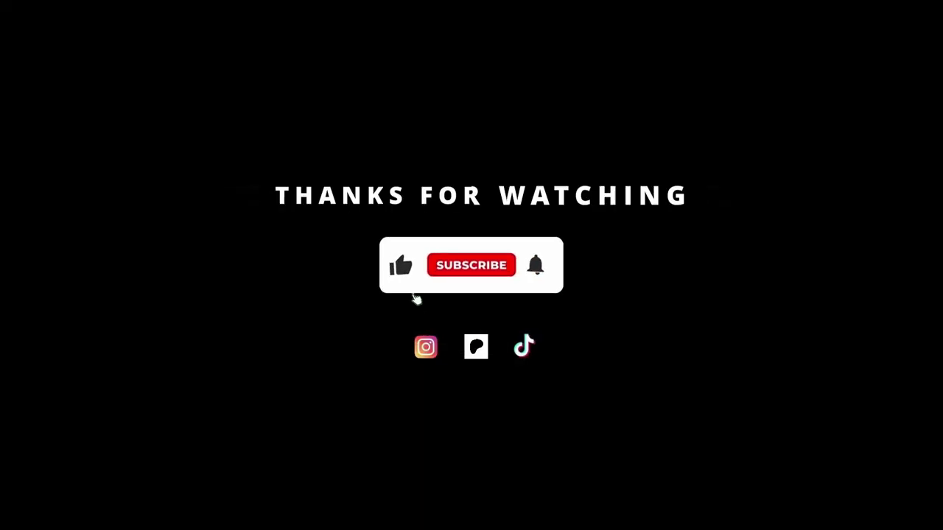